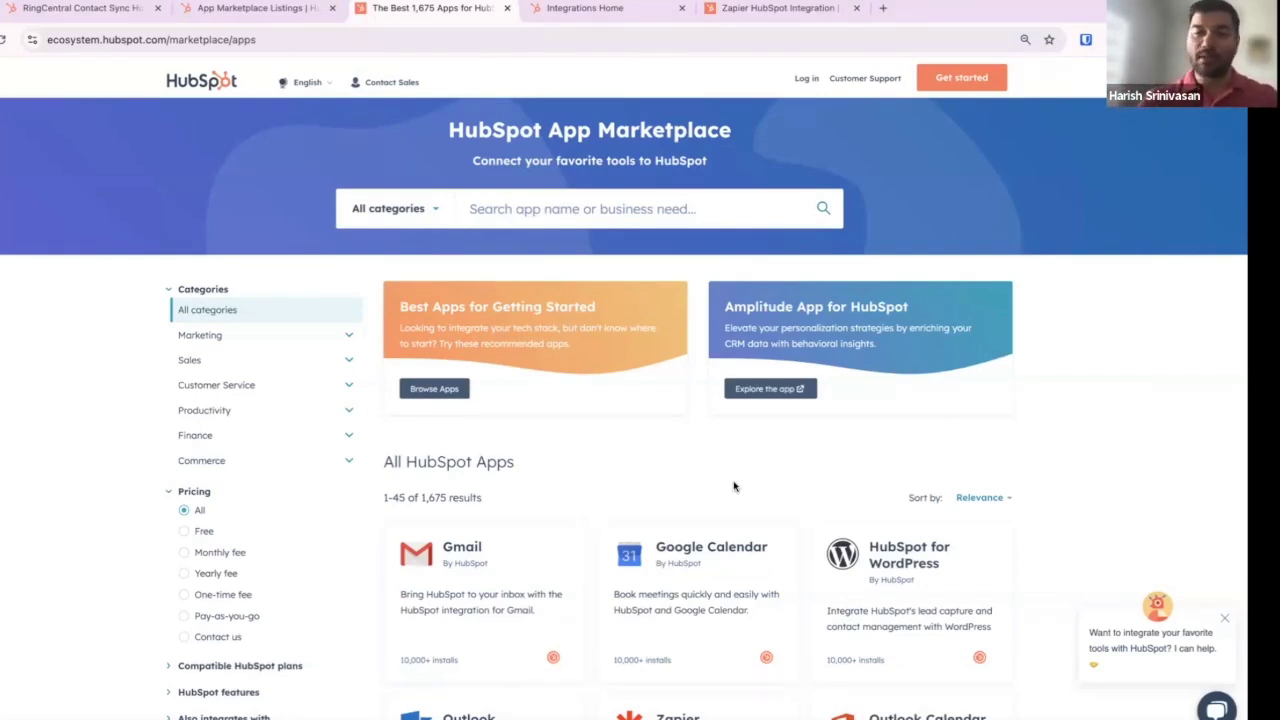
- Open the Zapier app listing in the HubSpot App Marketplace and examine its integration features
scroll(733, 486, down, 4)
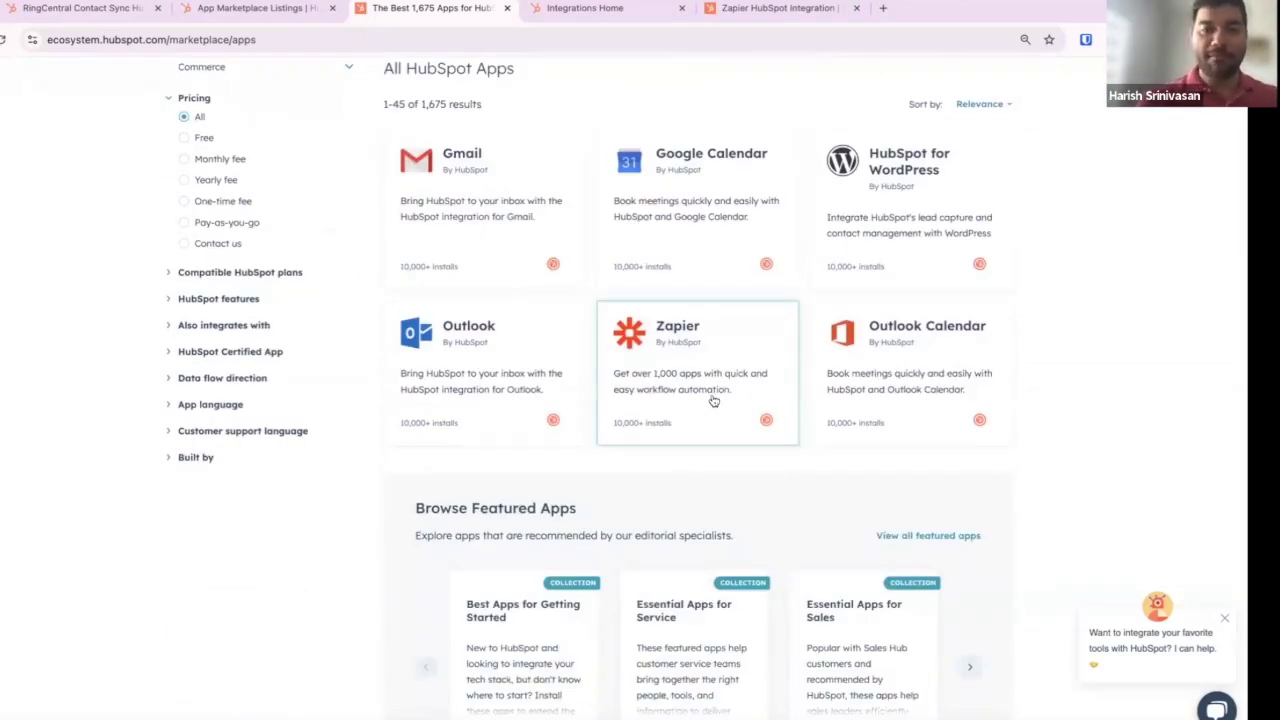
click(713, 400)
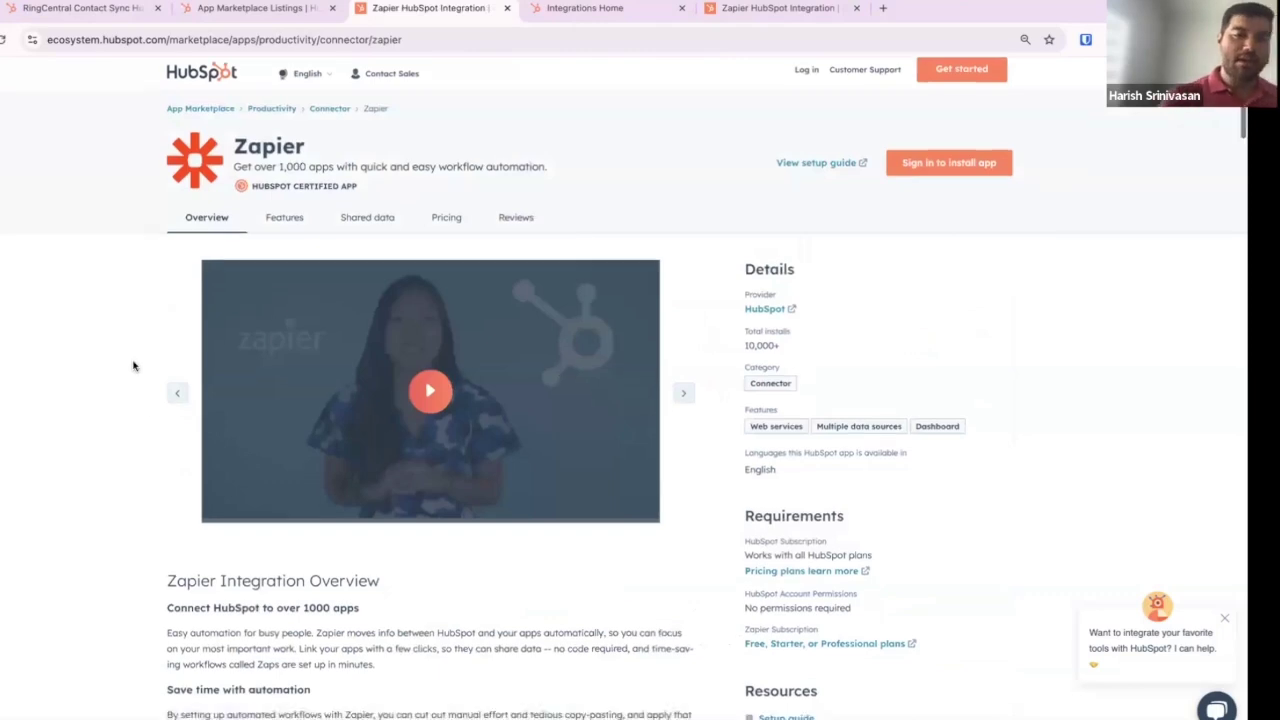
scroll(133, 366, down, 6)
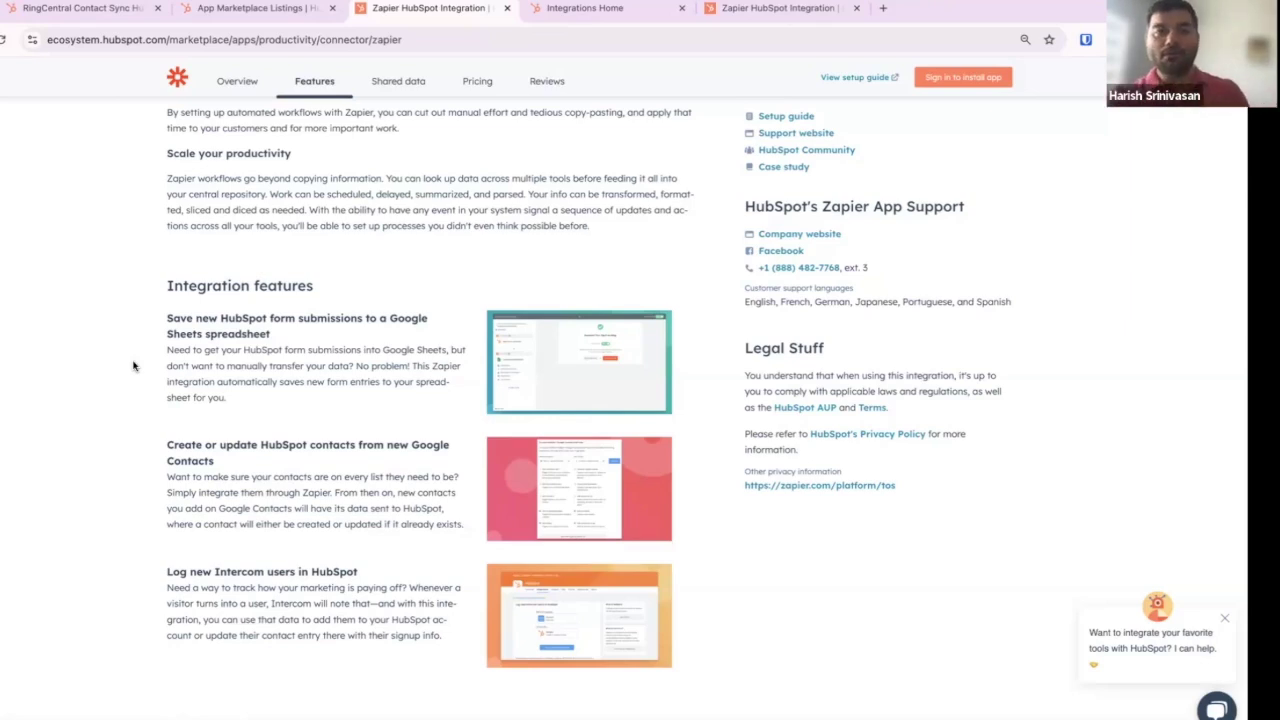
- Go to the developer account's marketplace app listings and open the published English app listing
click(245, 8)
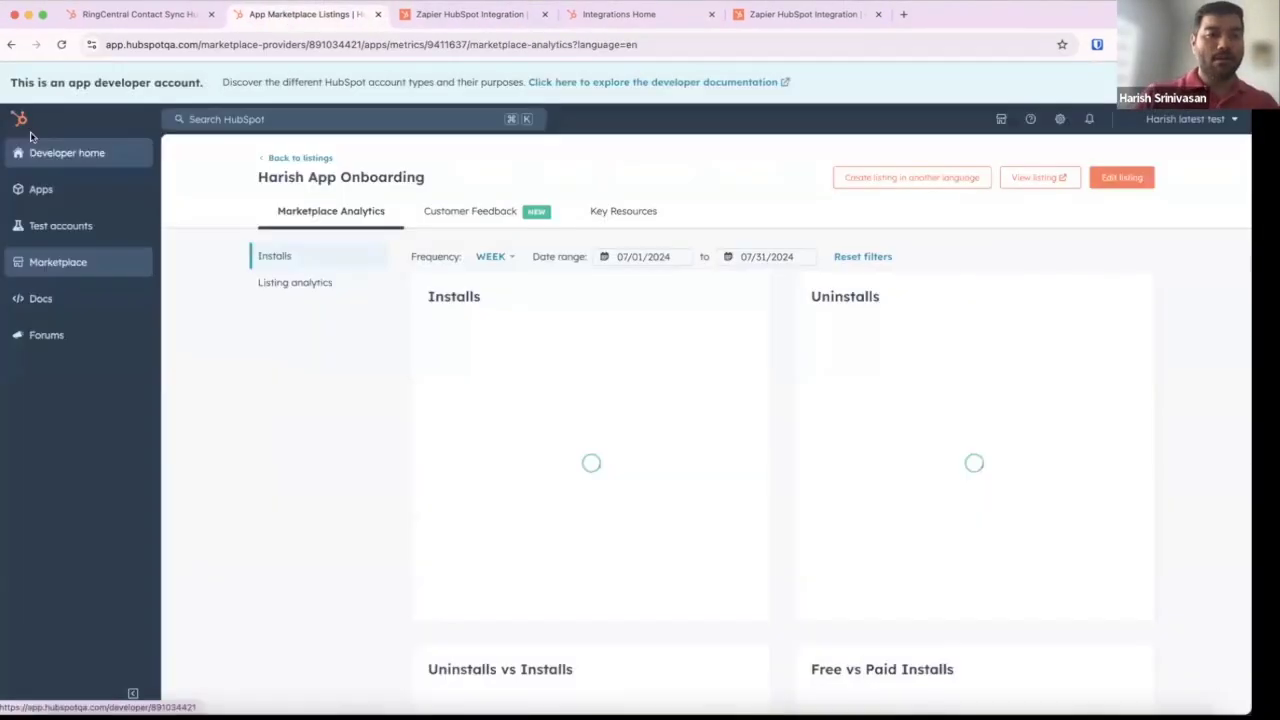
click(22, 117)
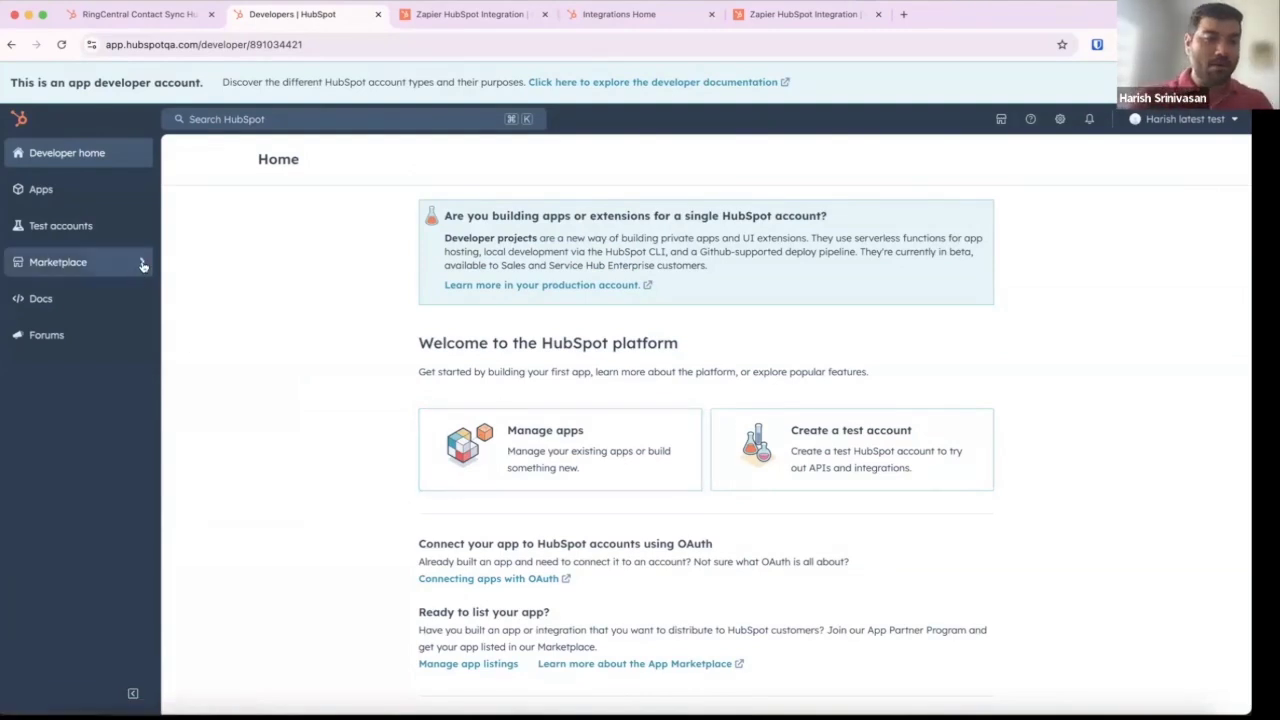
mouse_move(143, 264)
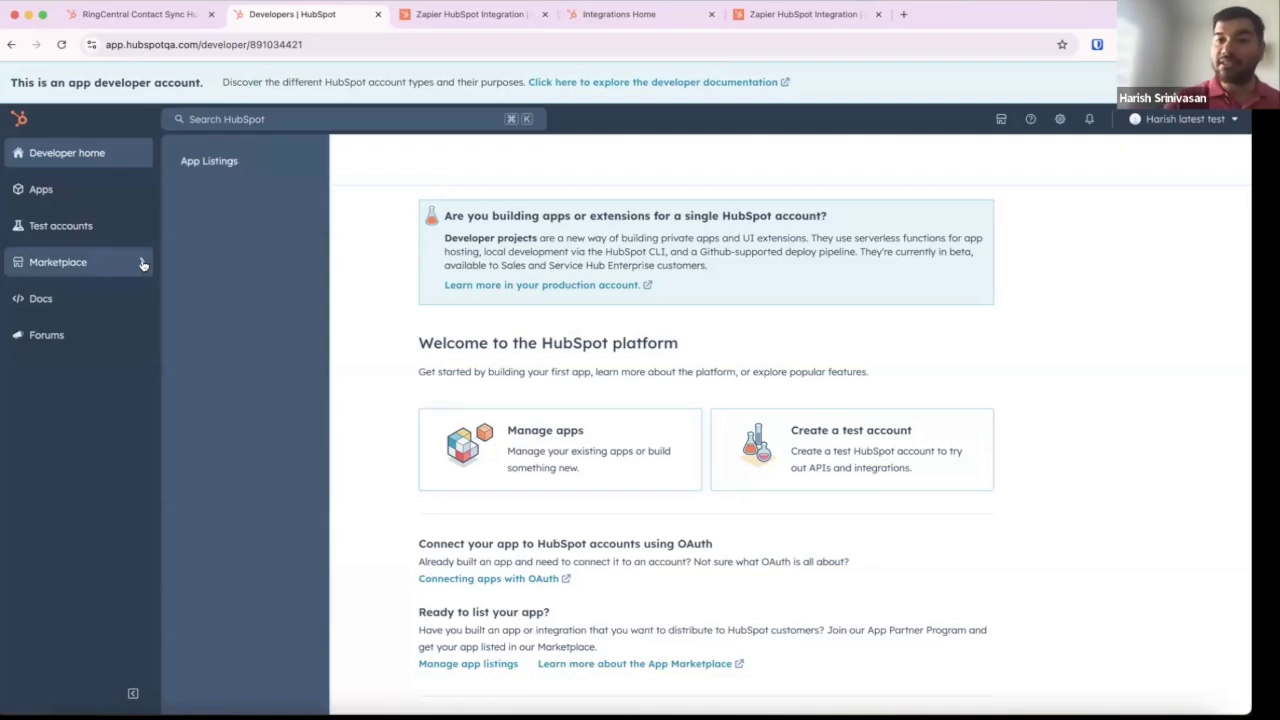
click(207, 162)
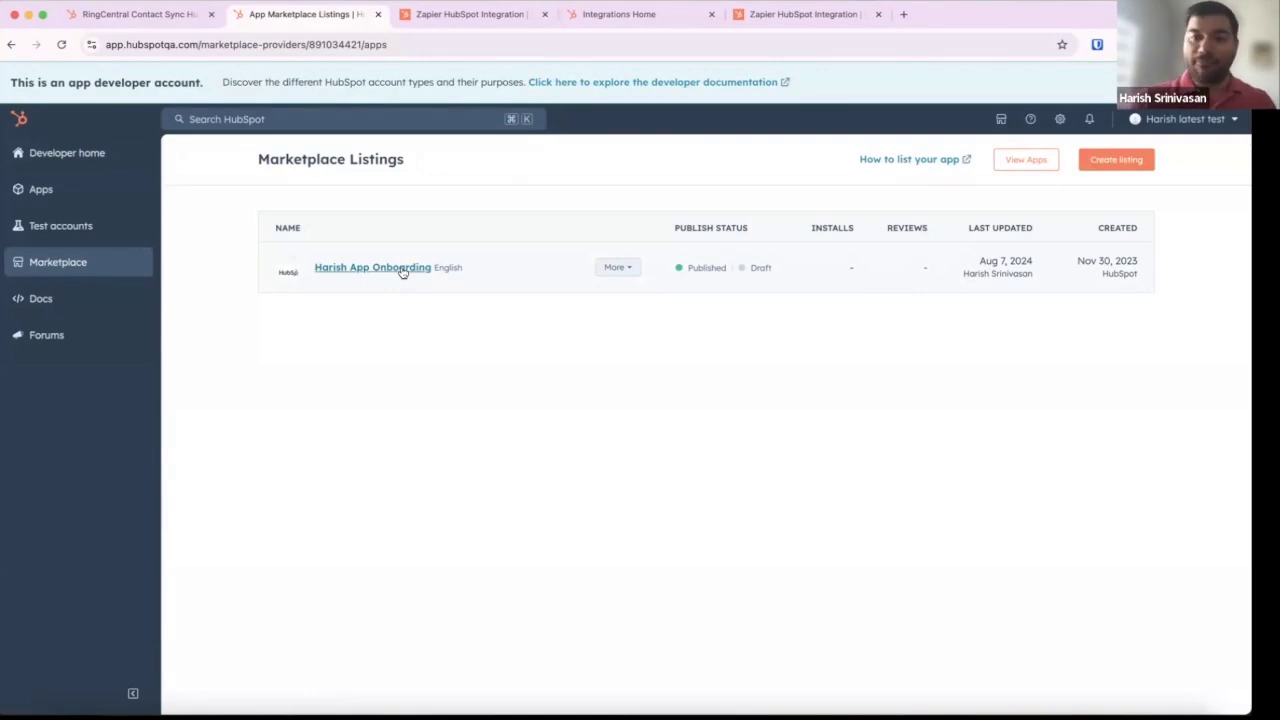
click(401, 269)
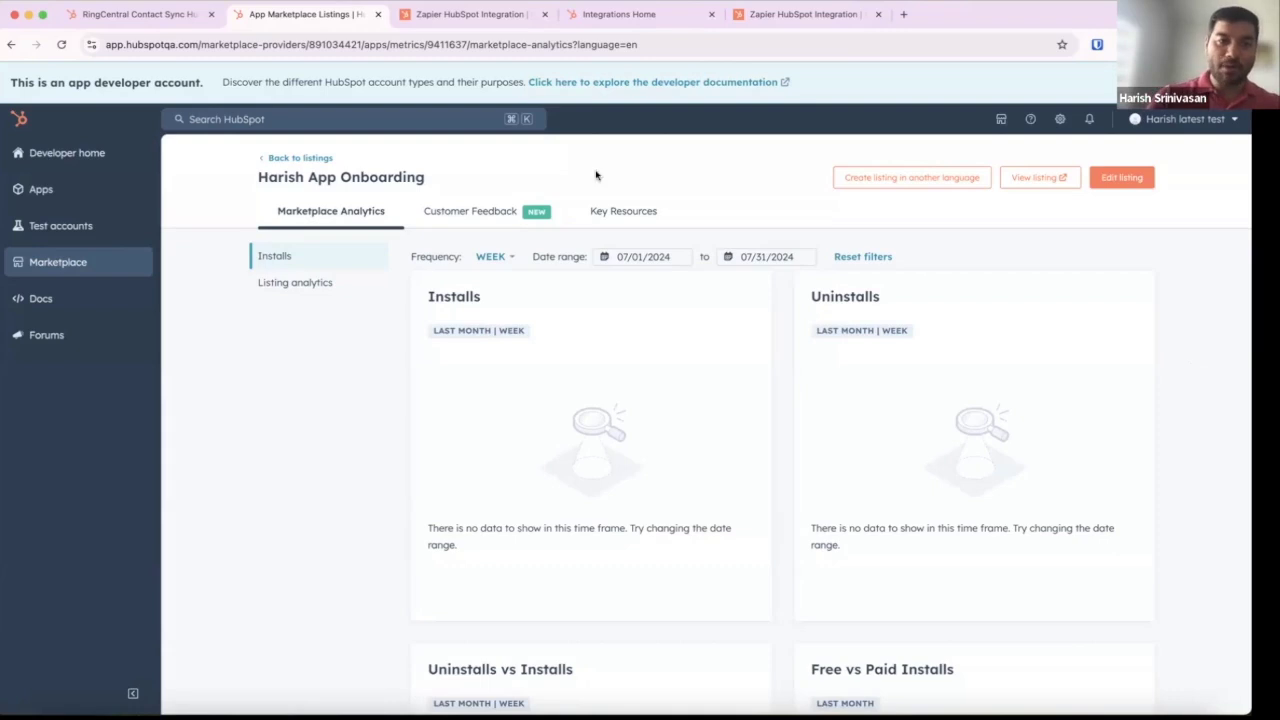
- Review the listing's install and listing analytics, customer feedback, and key resources, ending on Marketplace Analytics
click(316, 288)
click(317, 255)
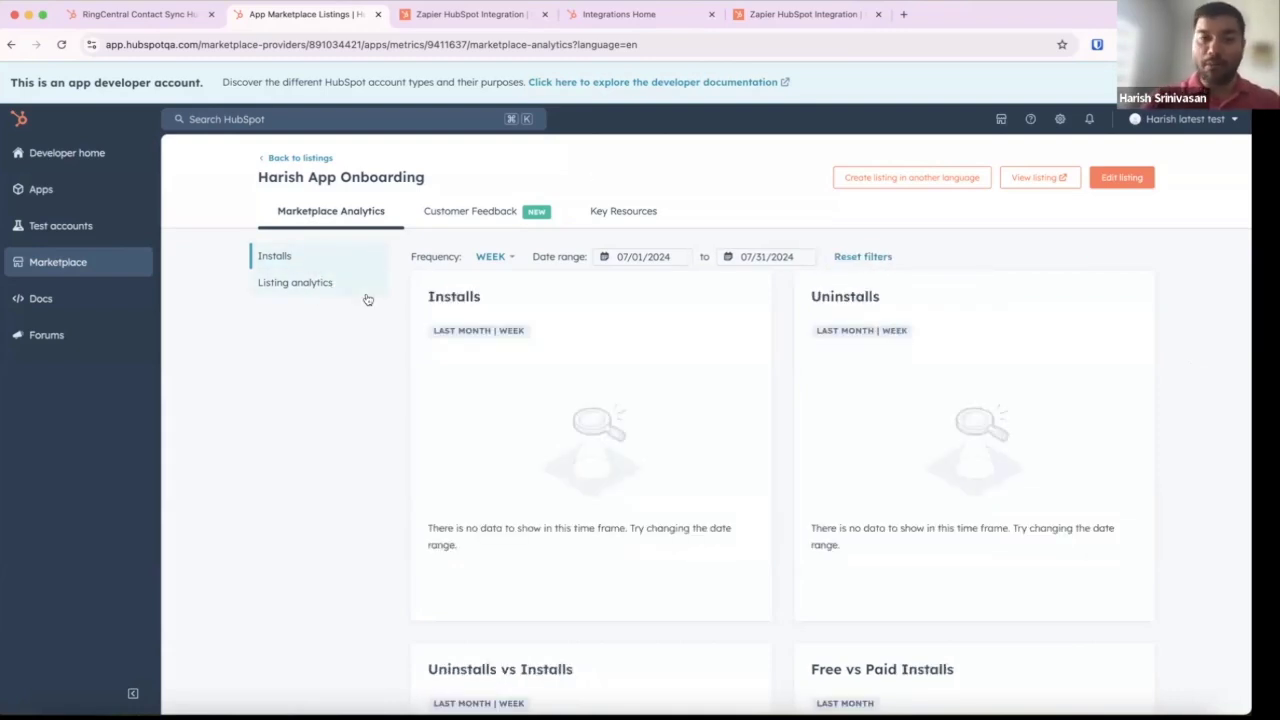
click(295, 284)
click(294, 257)
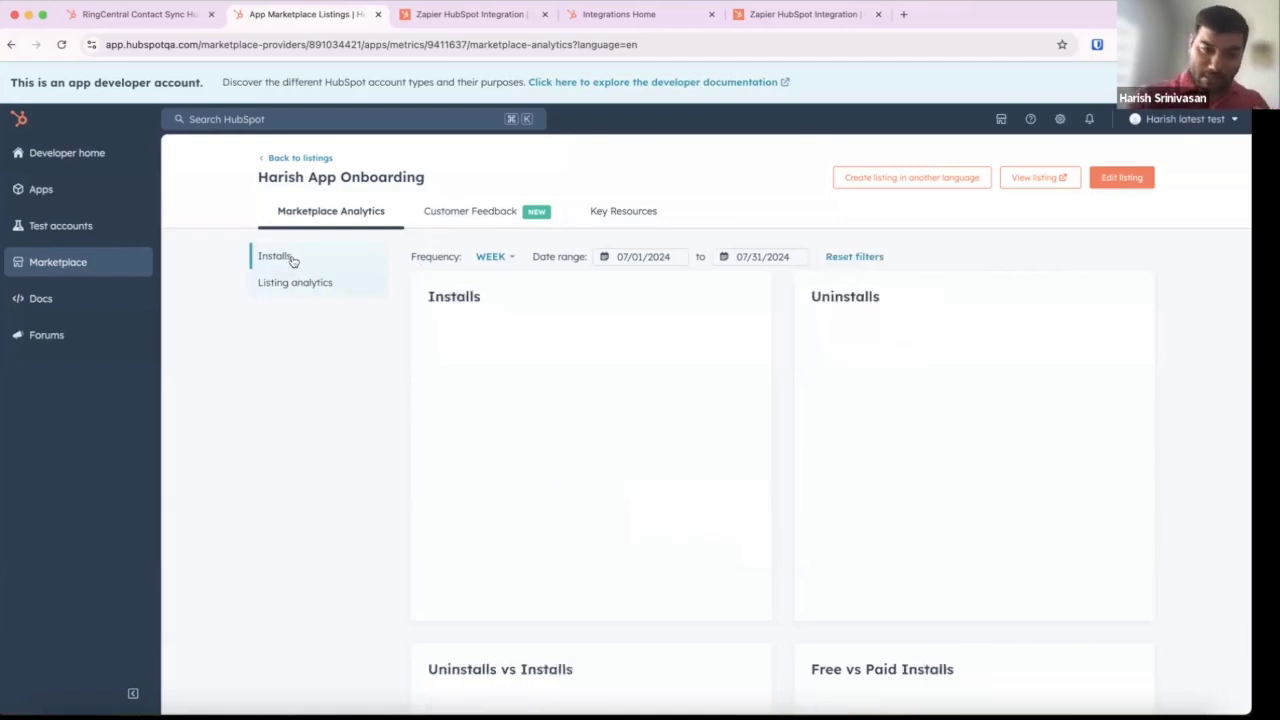
click(488, 210)
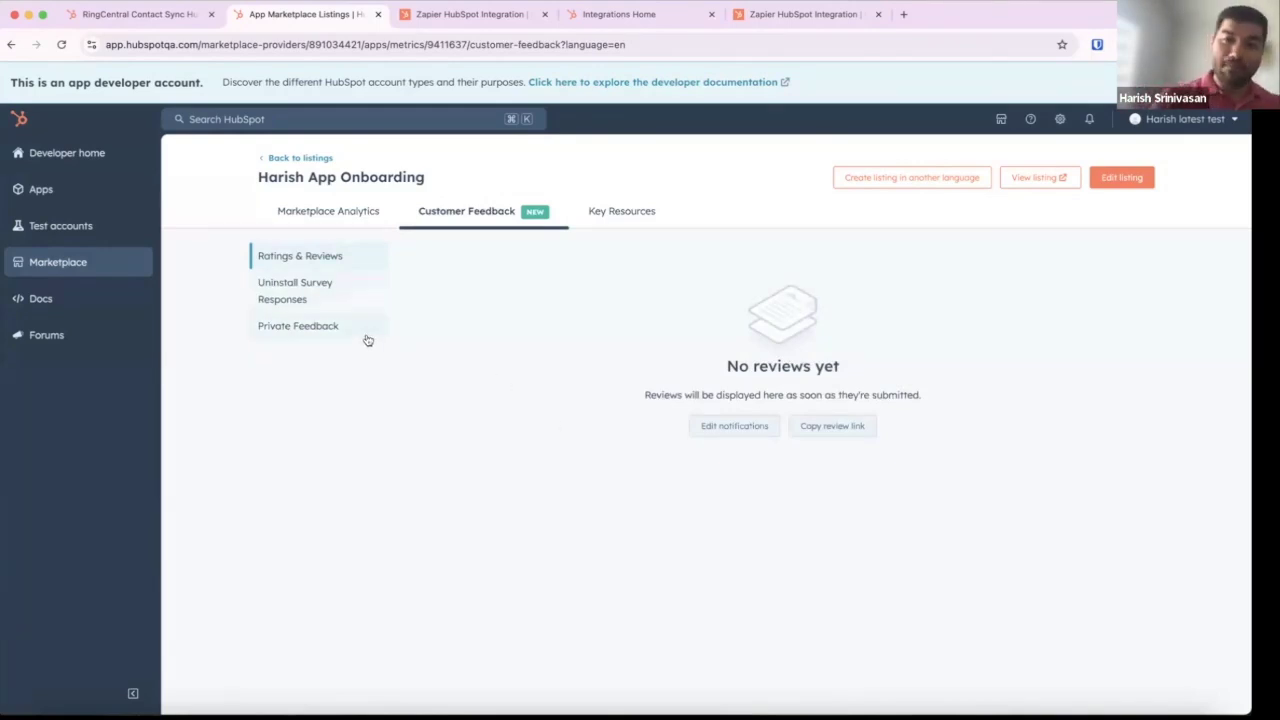
click(324, 211)
click(639, 220)
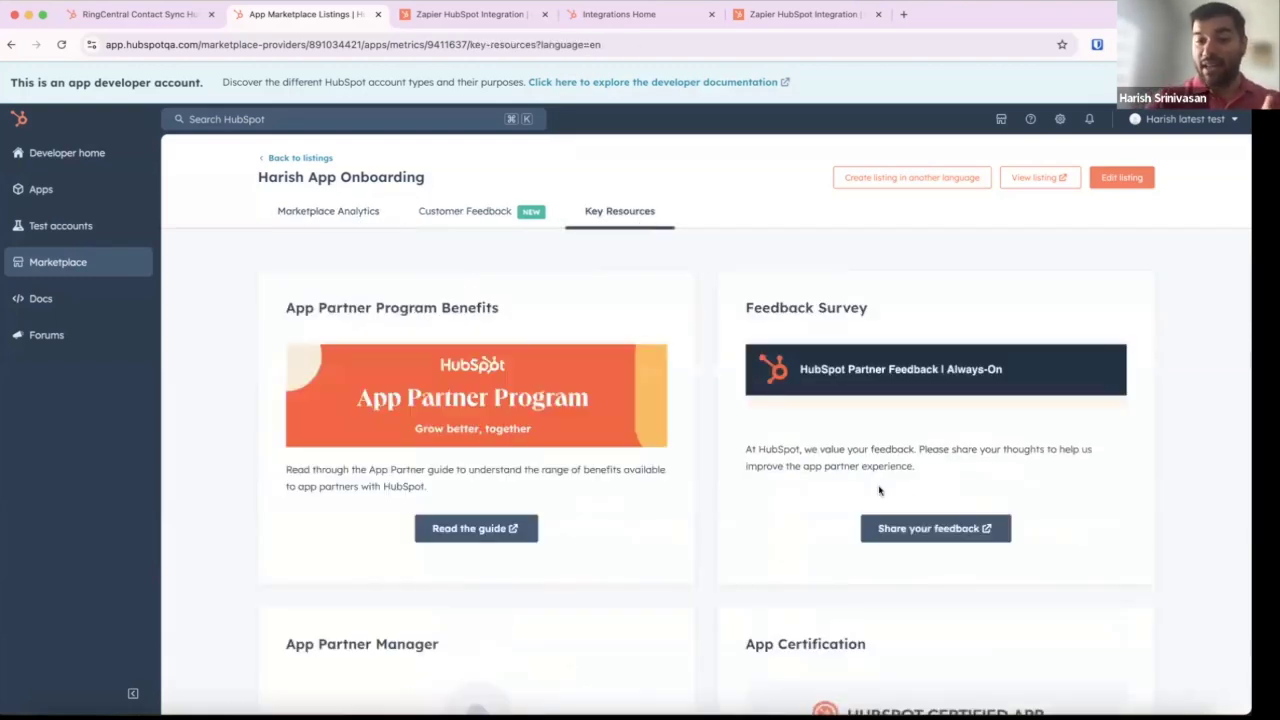
scroll(1140, 565, down, 1)
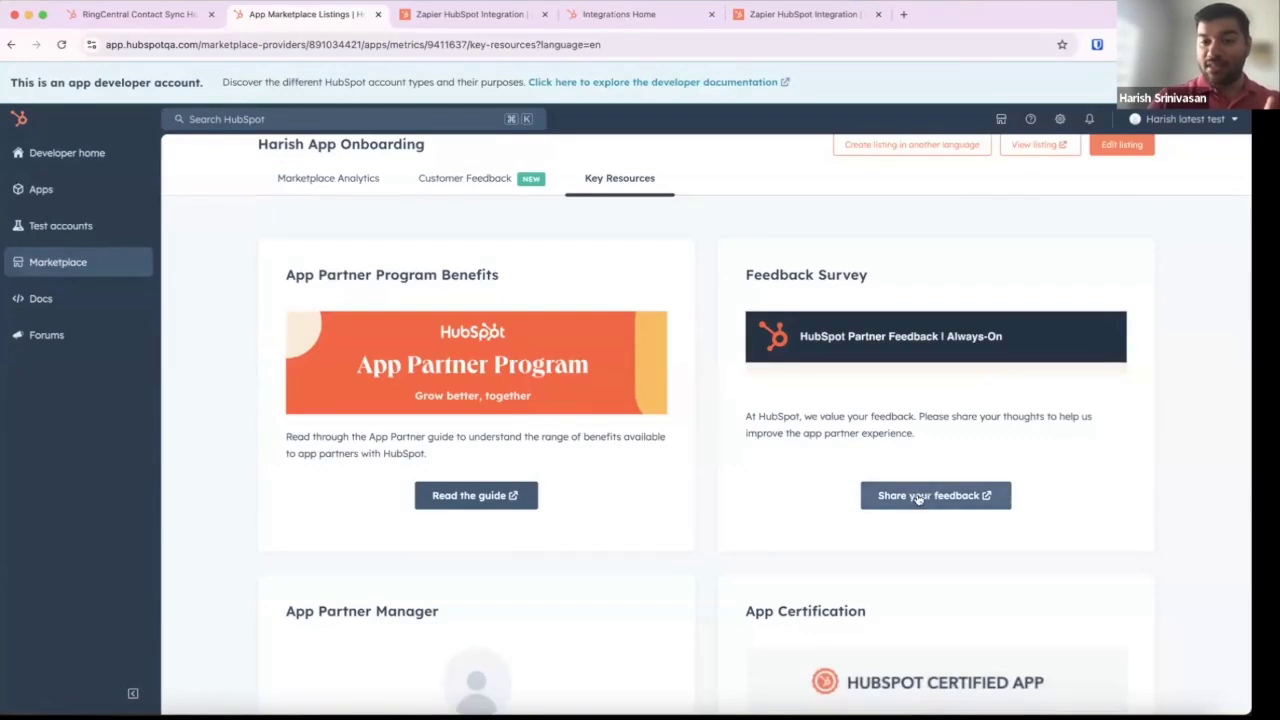
click(344, 184)
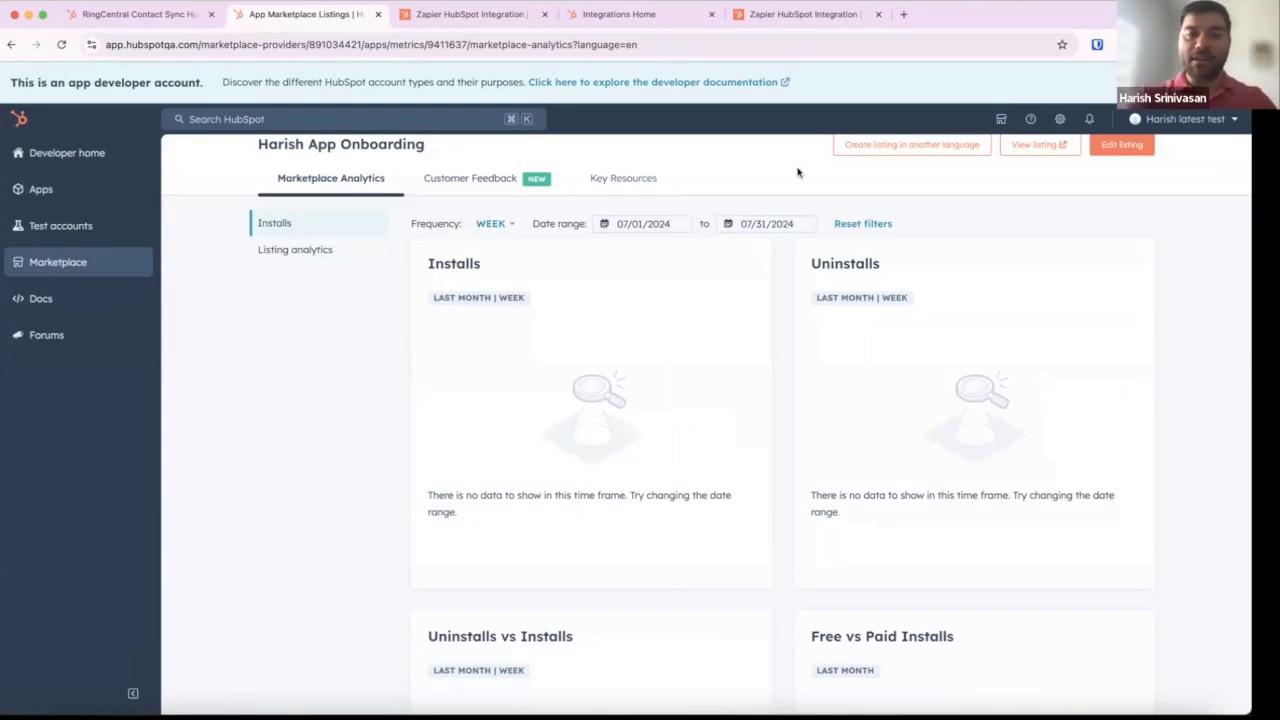
- Start editing the app listing and open Feature 1 from its app features
scroll(797, 171, up, 1)
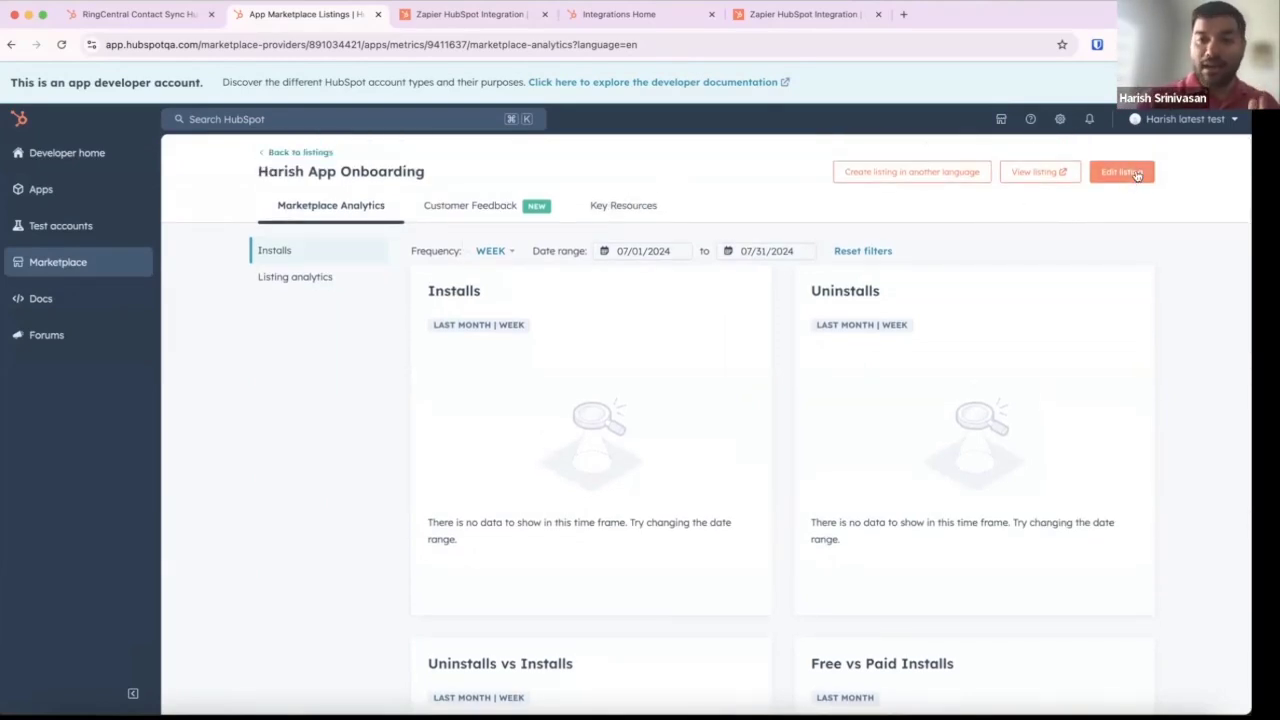
click(1122, 172)
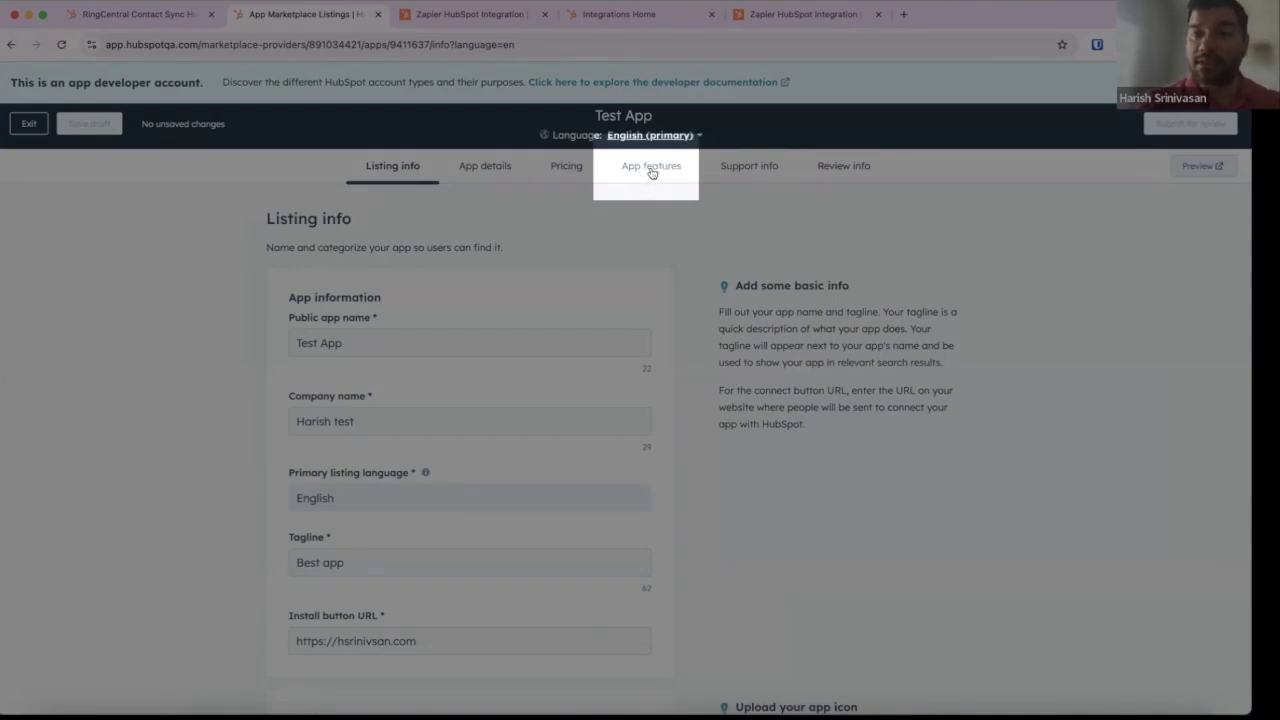
click(641, 176)
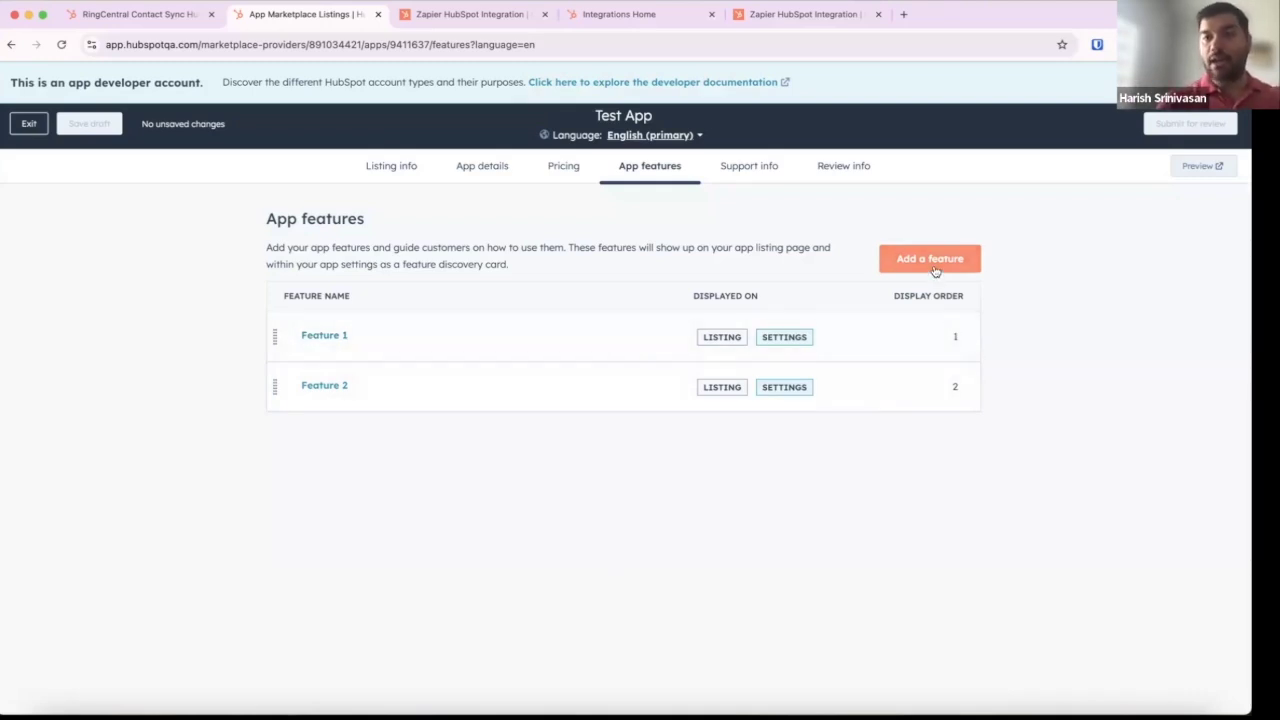
click(332, 338)
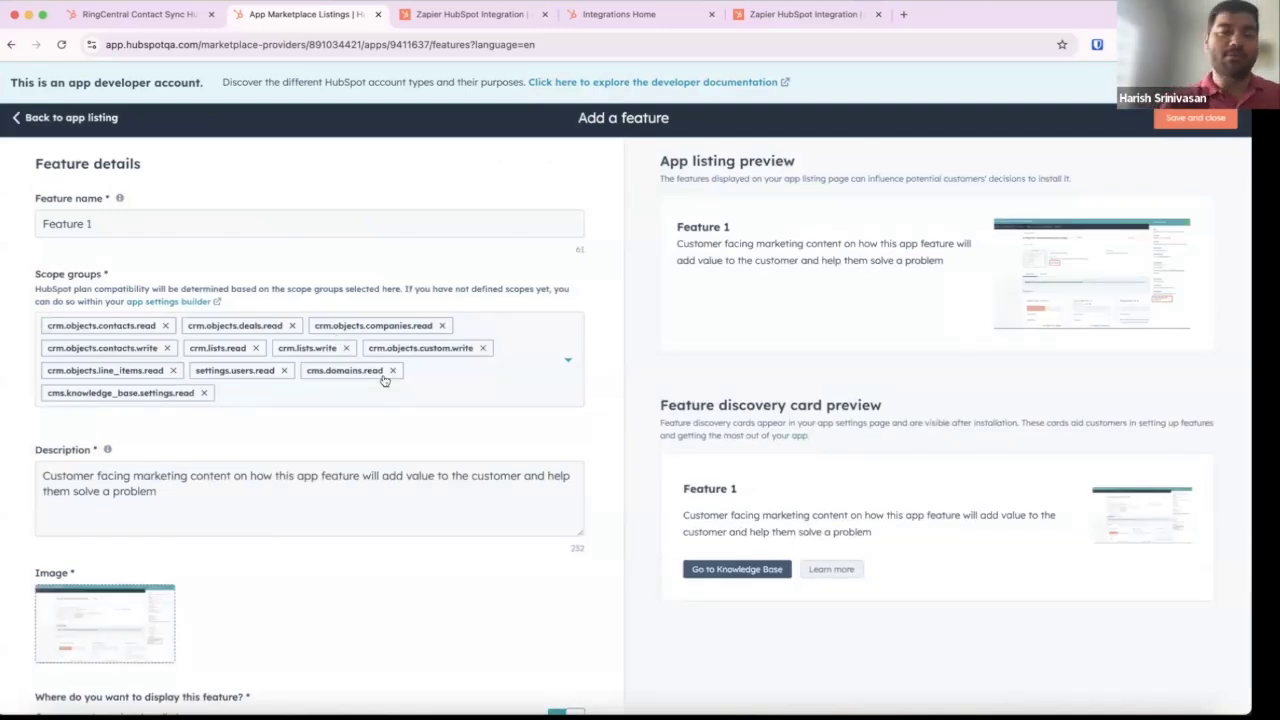
- Compare Feature 1's name and description fields with the integration features on the public Zapier listing
click(168, 224)
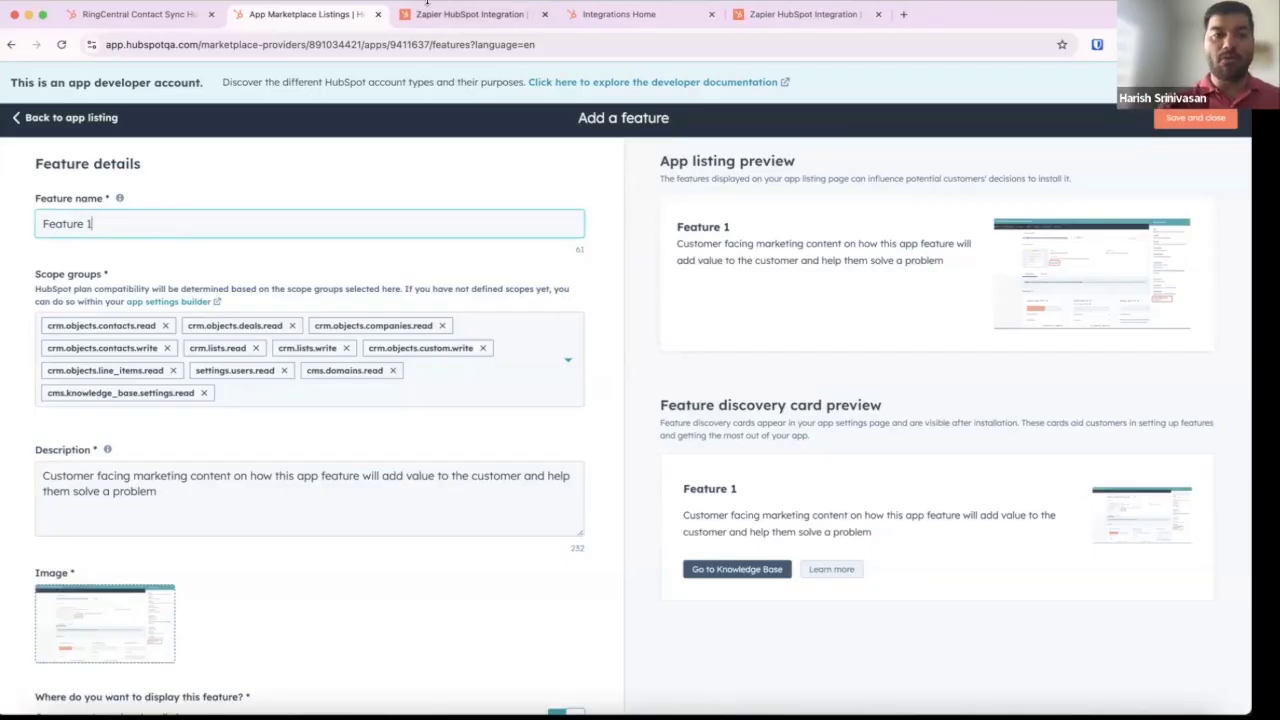
click(470, 14)
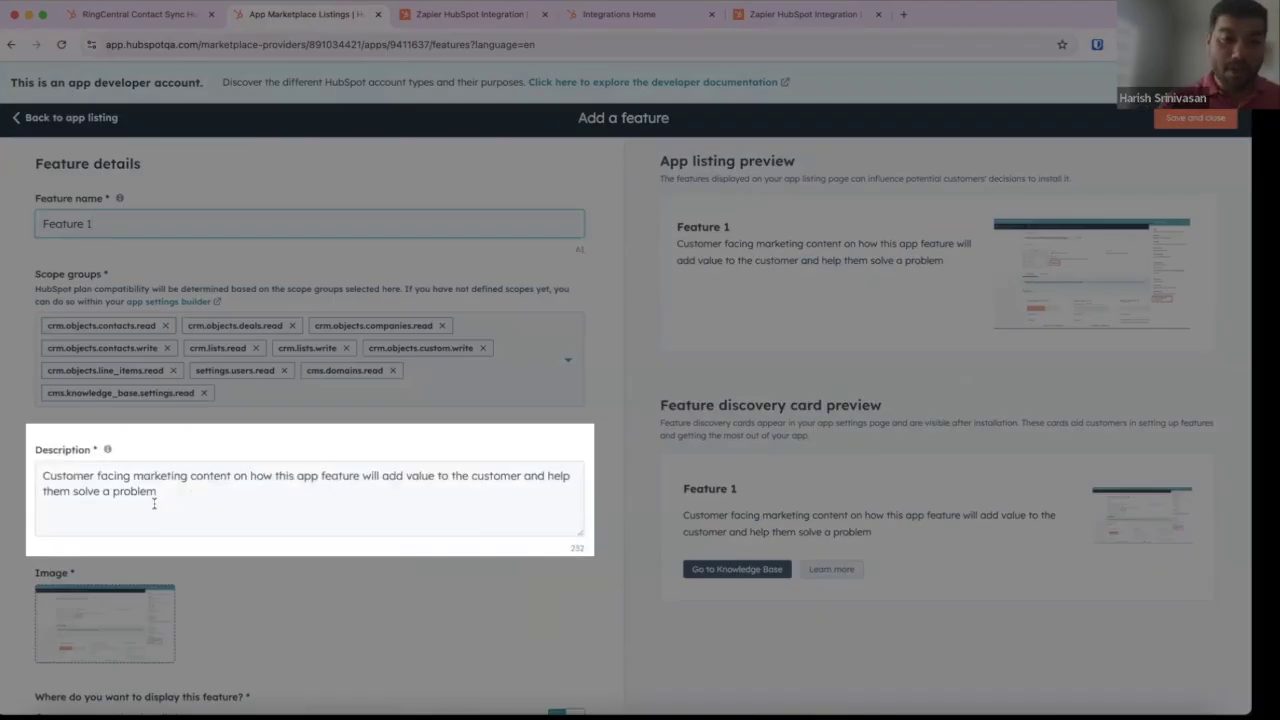
click(466, 16)
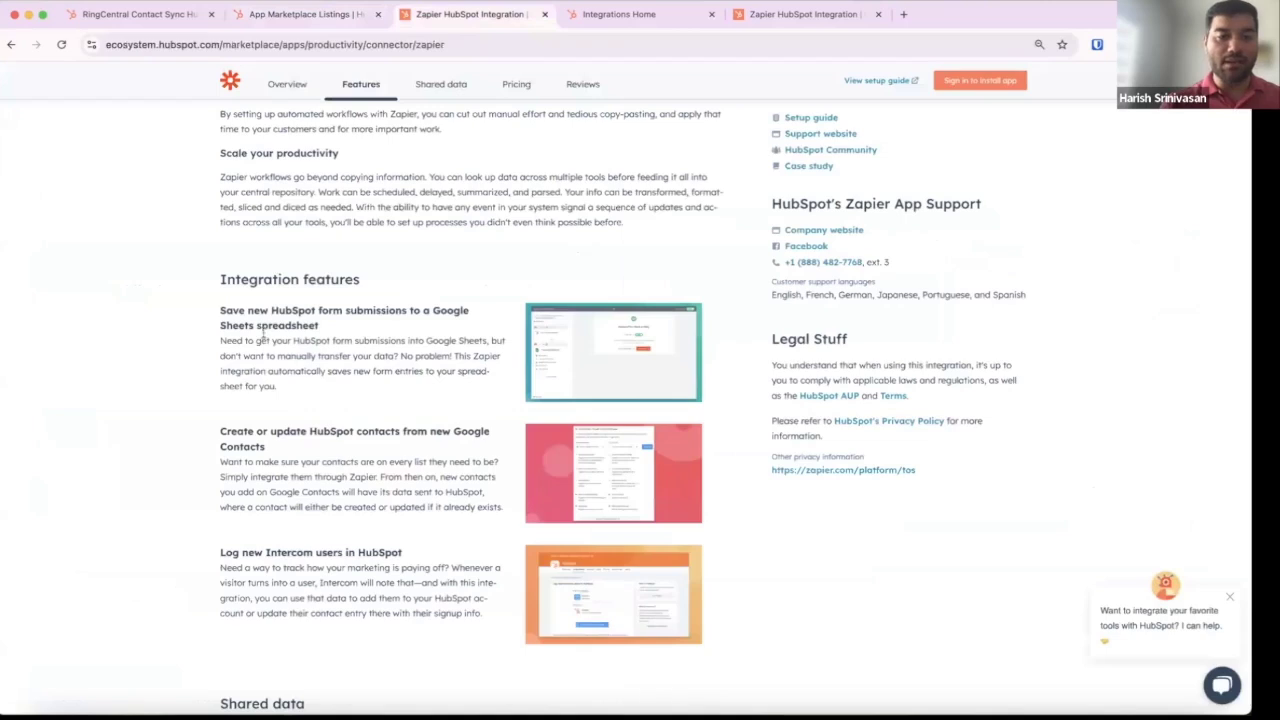
click(334, 18)
click(280, 491)
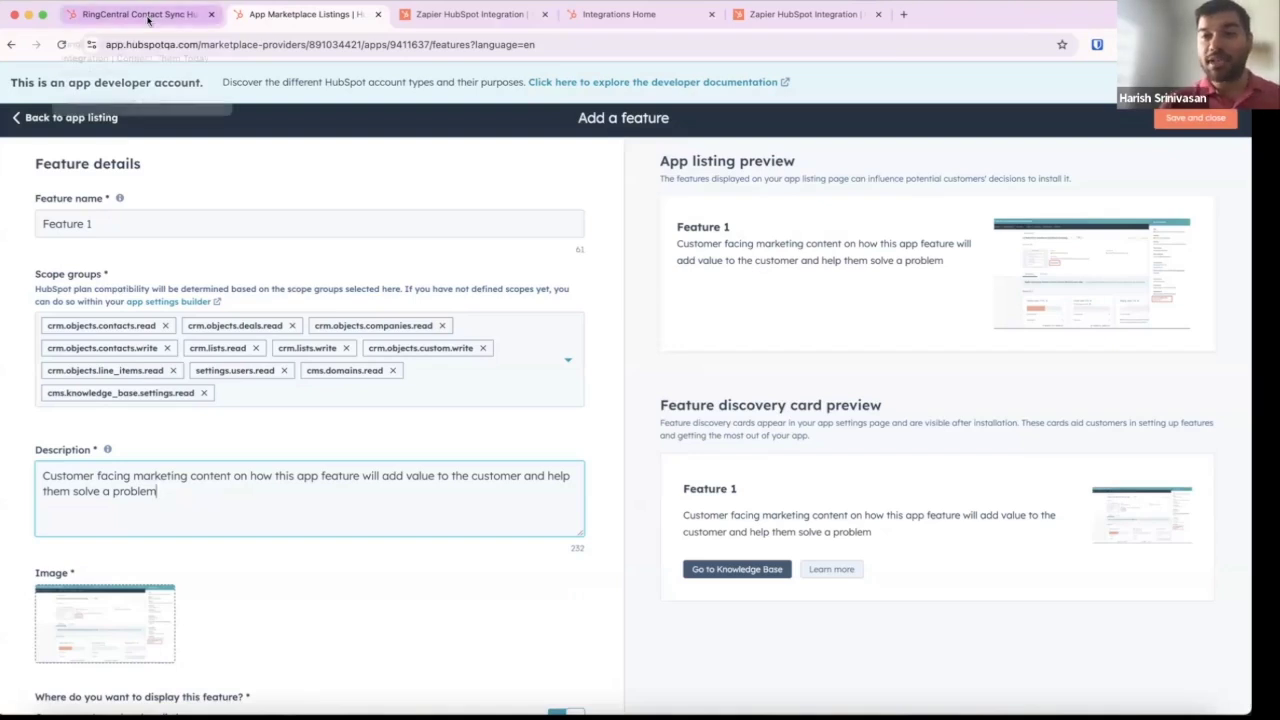
- Examine the HubSpot plan compatibility labels under the integration features on the RingCentral Contact Sync listing
click(148, 19)
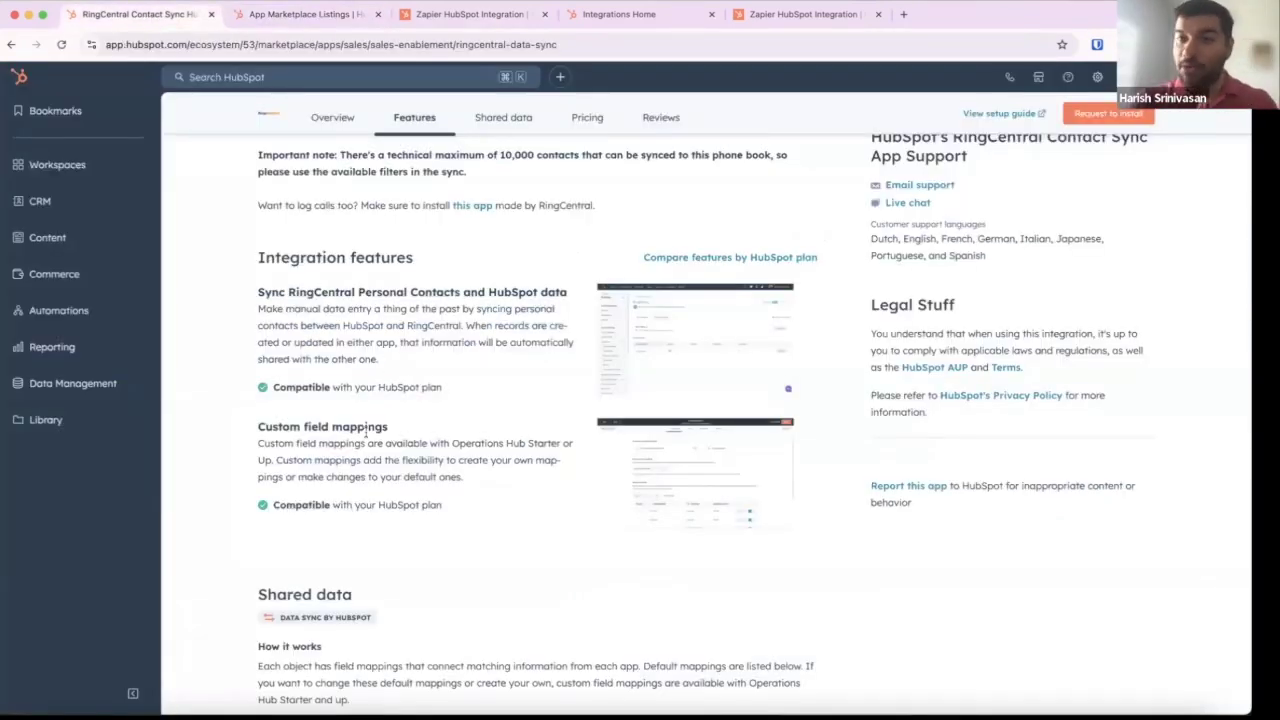
key(ctrl+Tab)
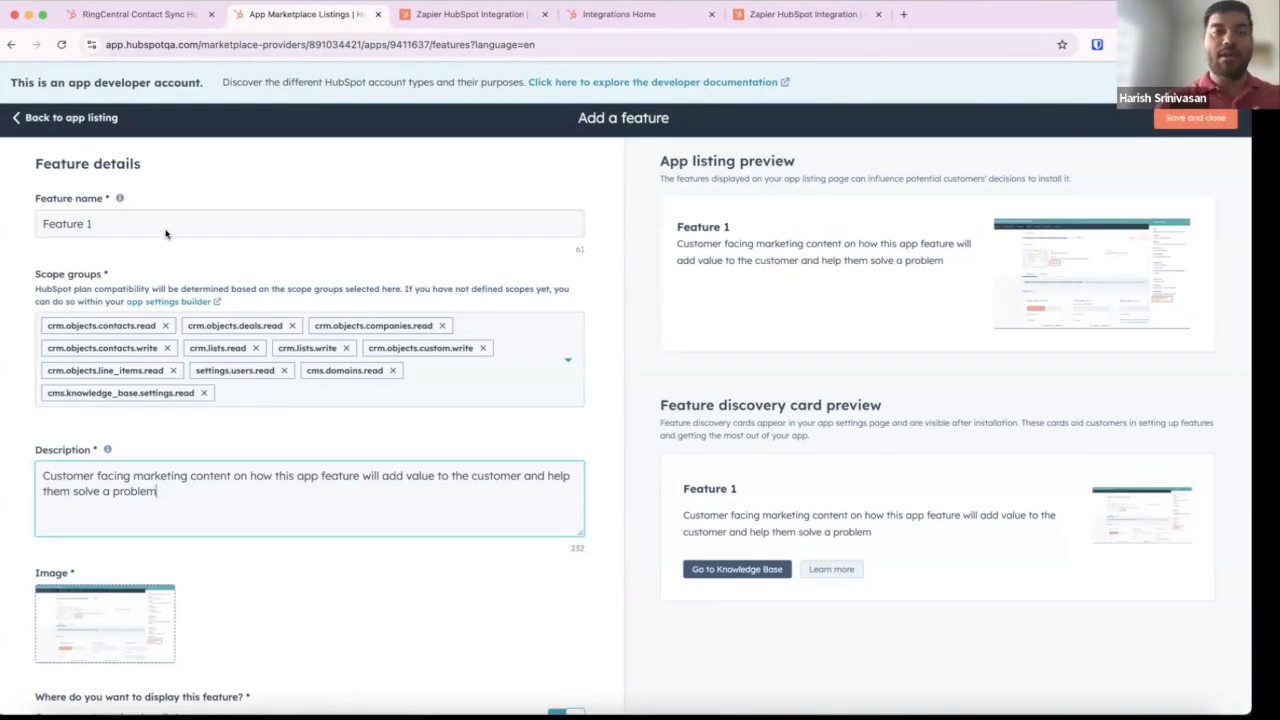
click(157, 17)
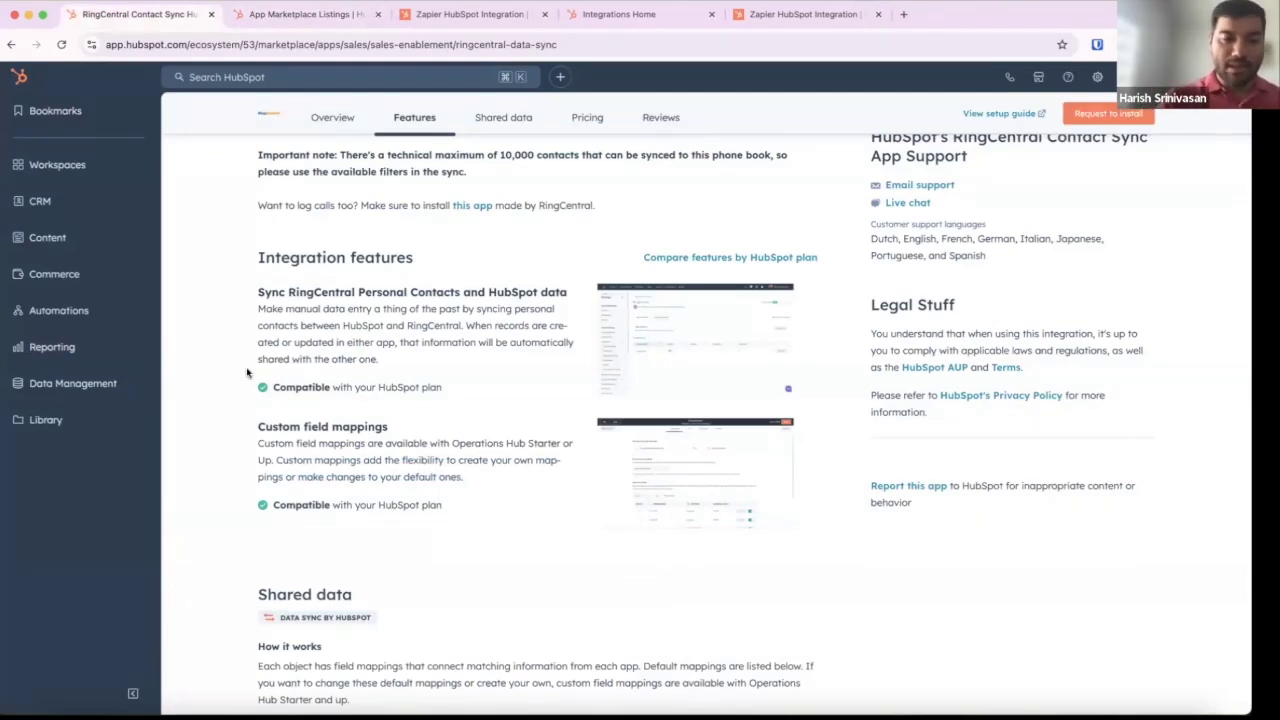
drag(233, 375, 350, 390)
triple_click(478, 395)
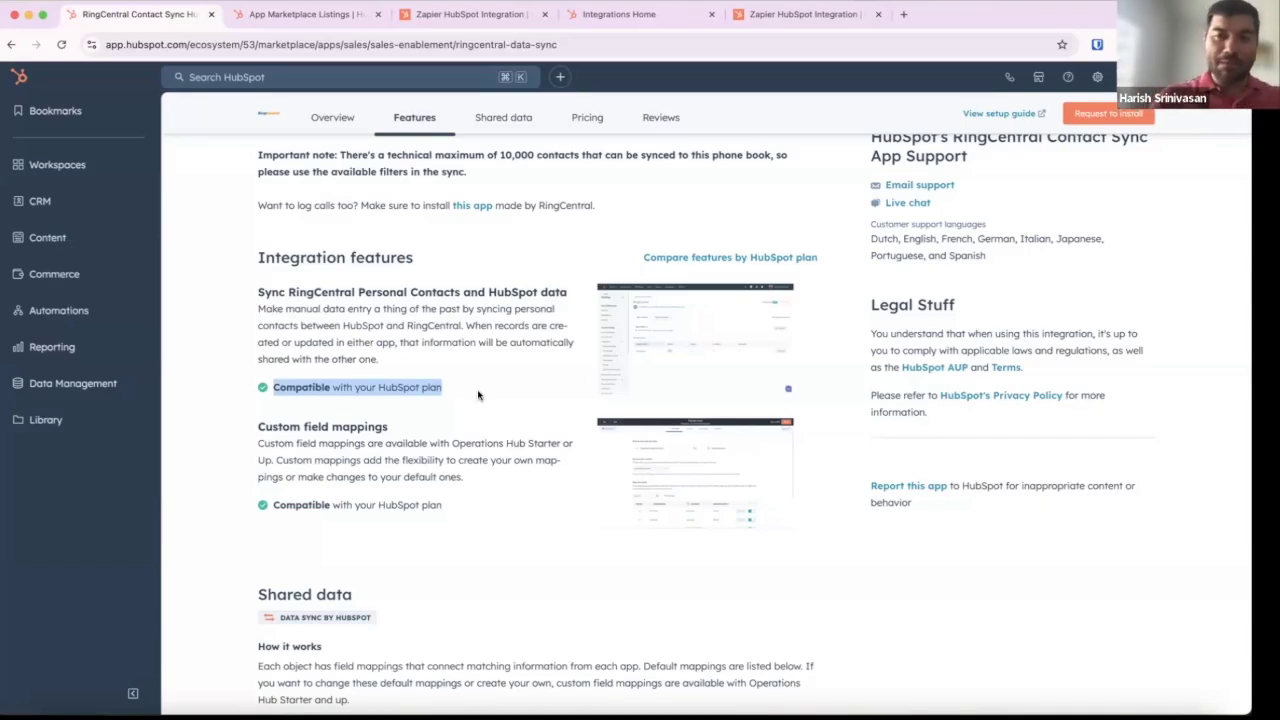
drag(478, 395, 277, 388)
key(ctrl+super+d)
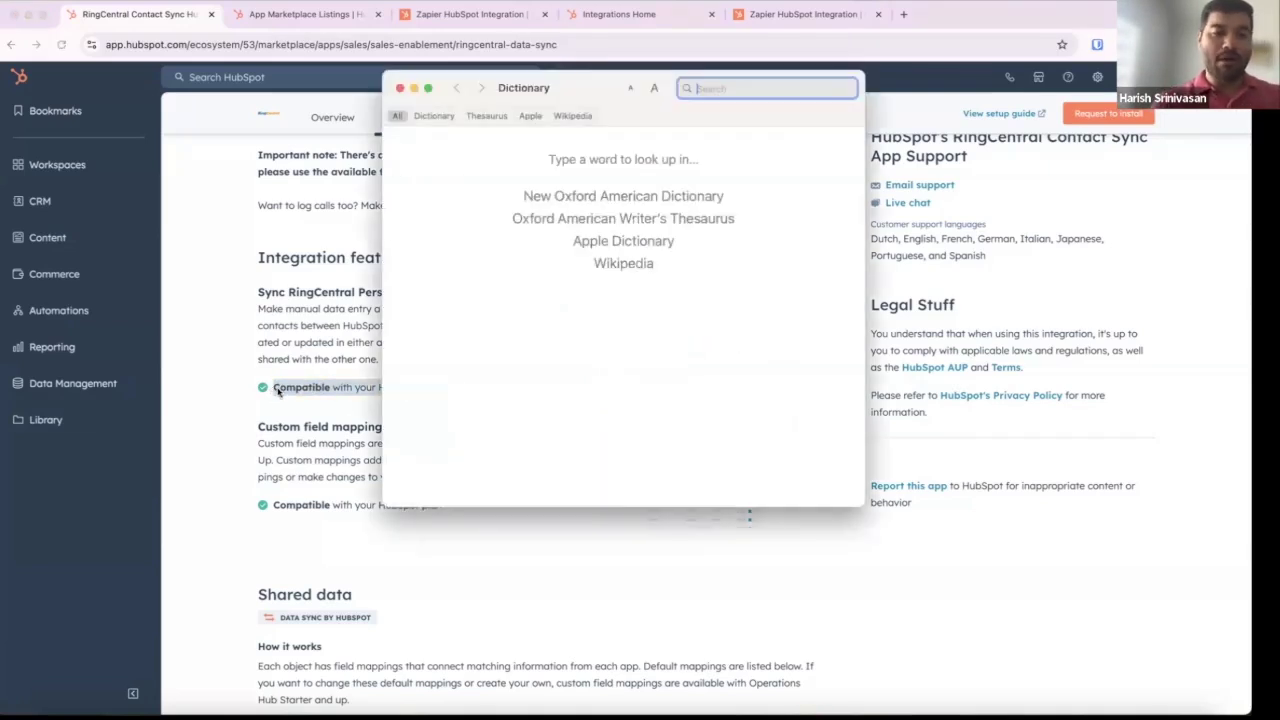
click(326, 354)
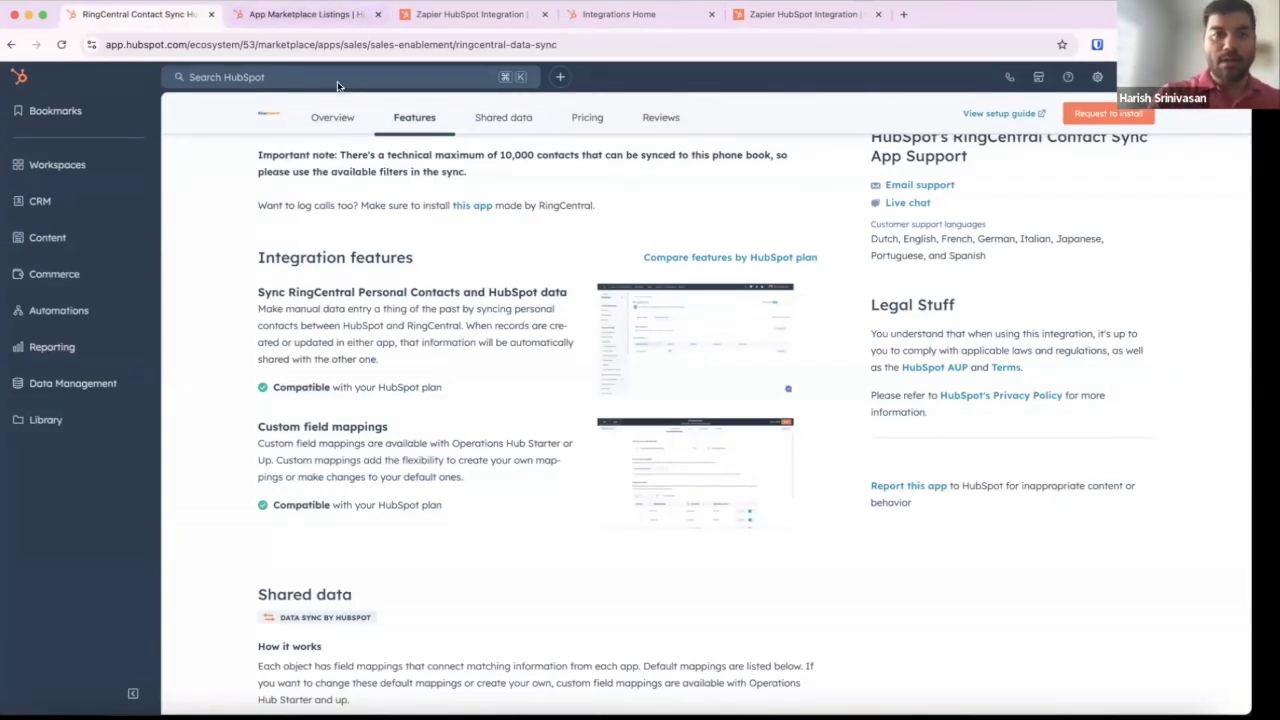
- Return to Feature 1 and examine its available scope groups and the note on HubSpot plan compatibility
click(310, 14)
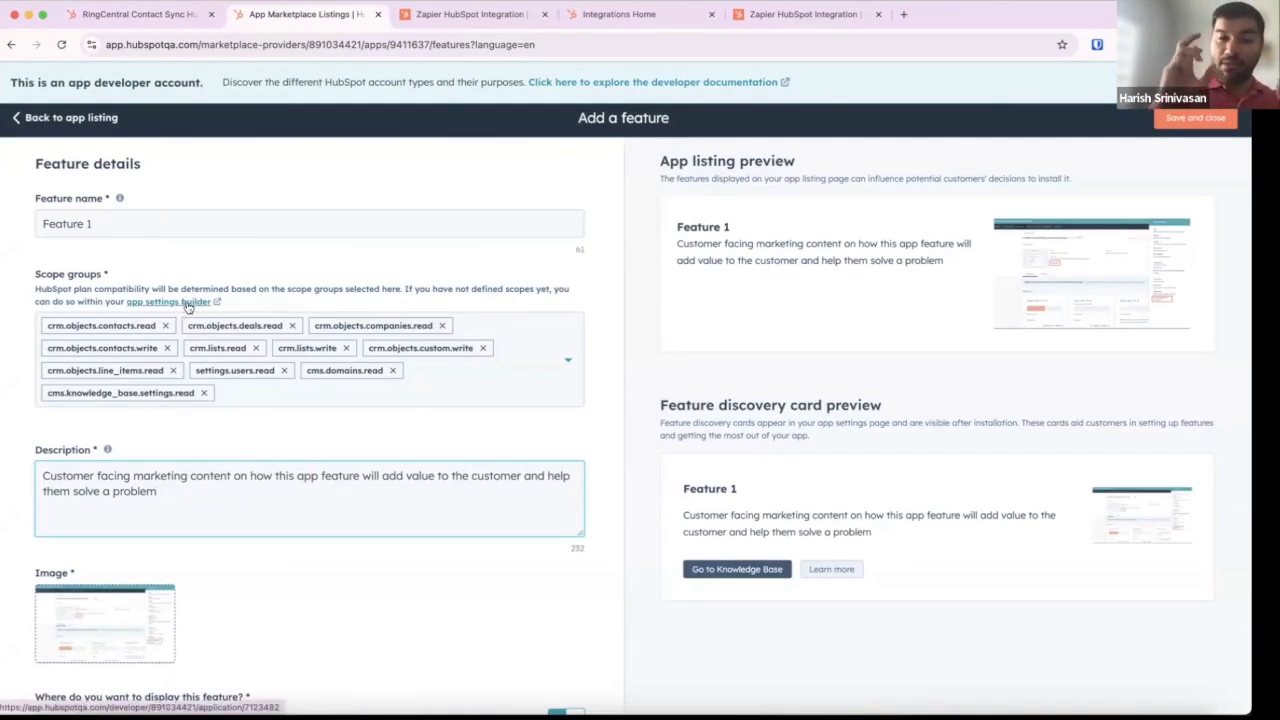
click(530, 373)
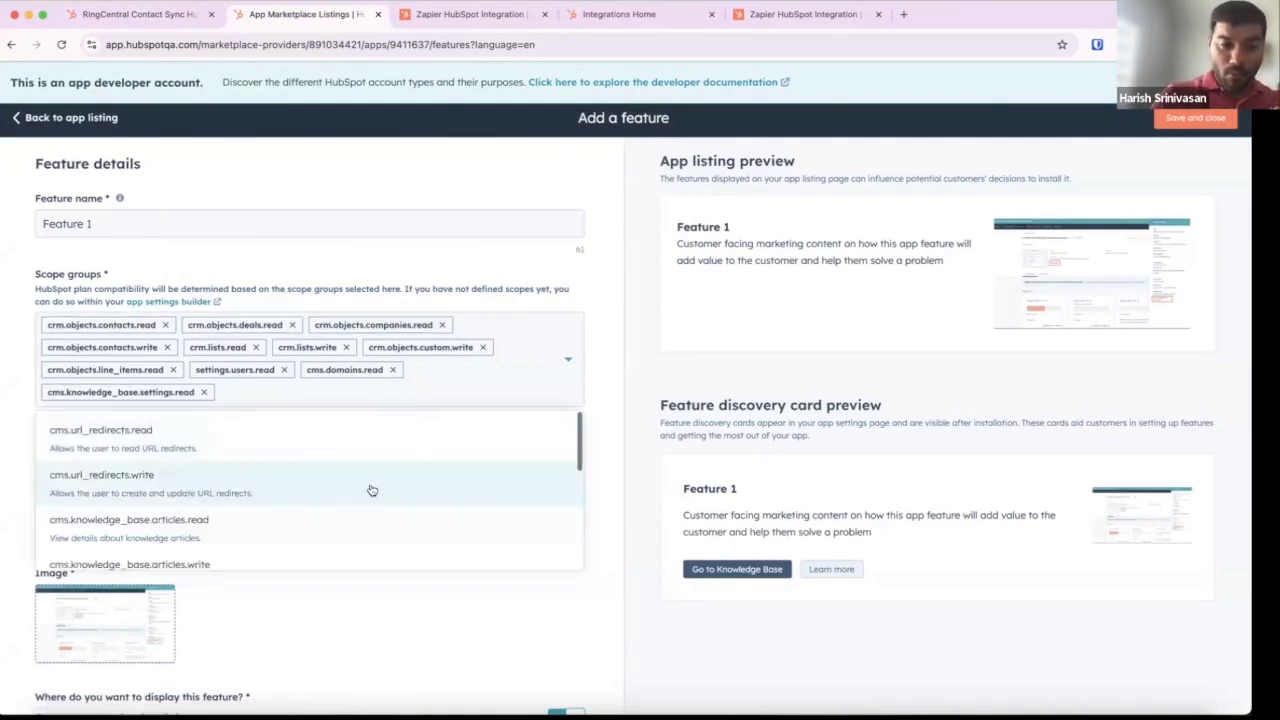
scroll(440, 490, down, 2)
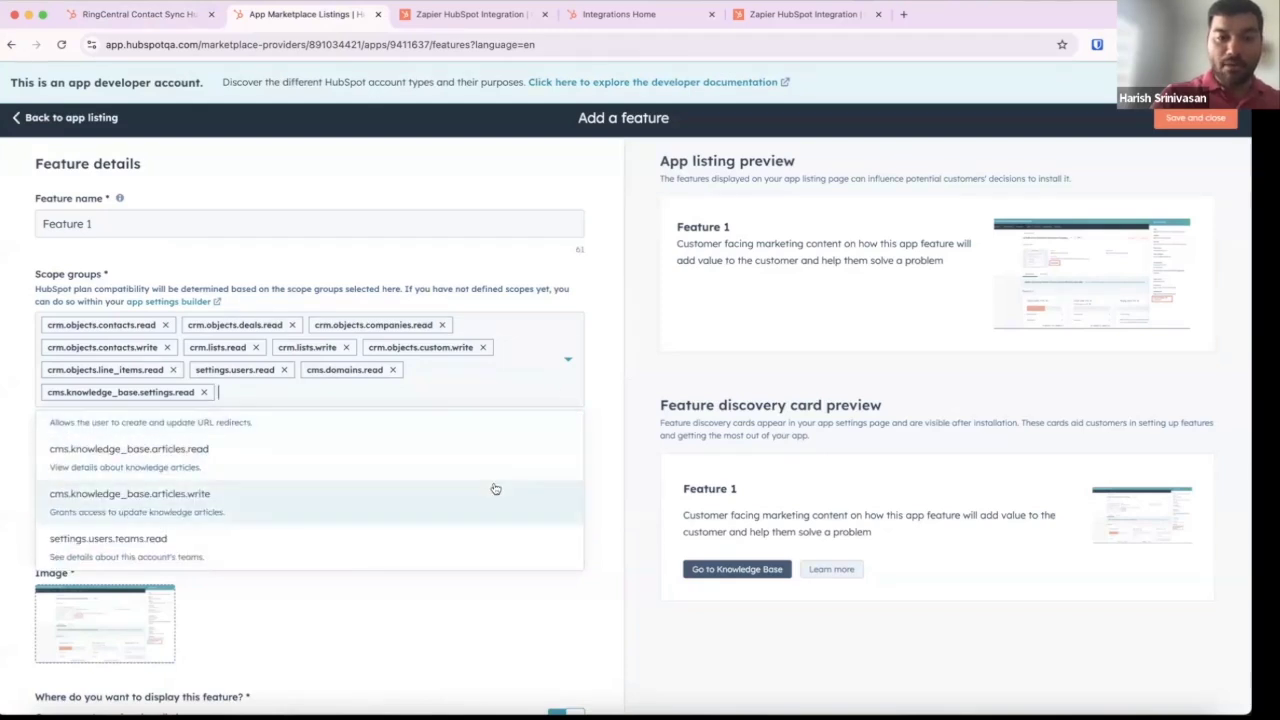
scroll(494, 489, up, 2)
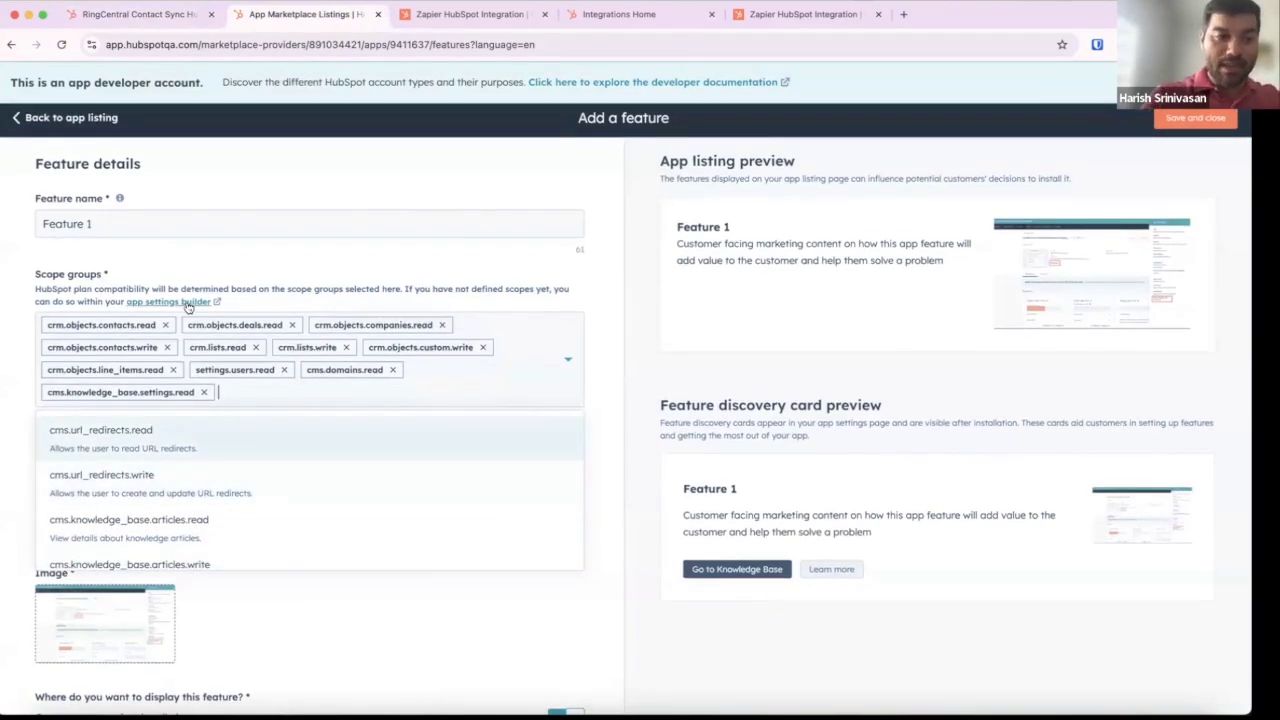
click(569, 365)
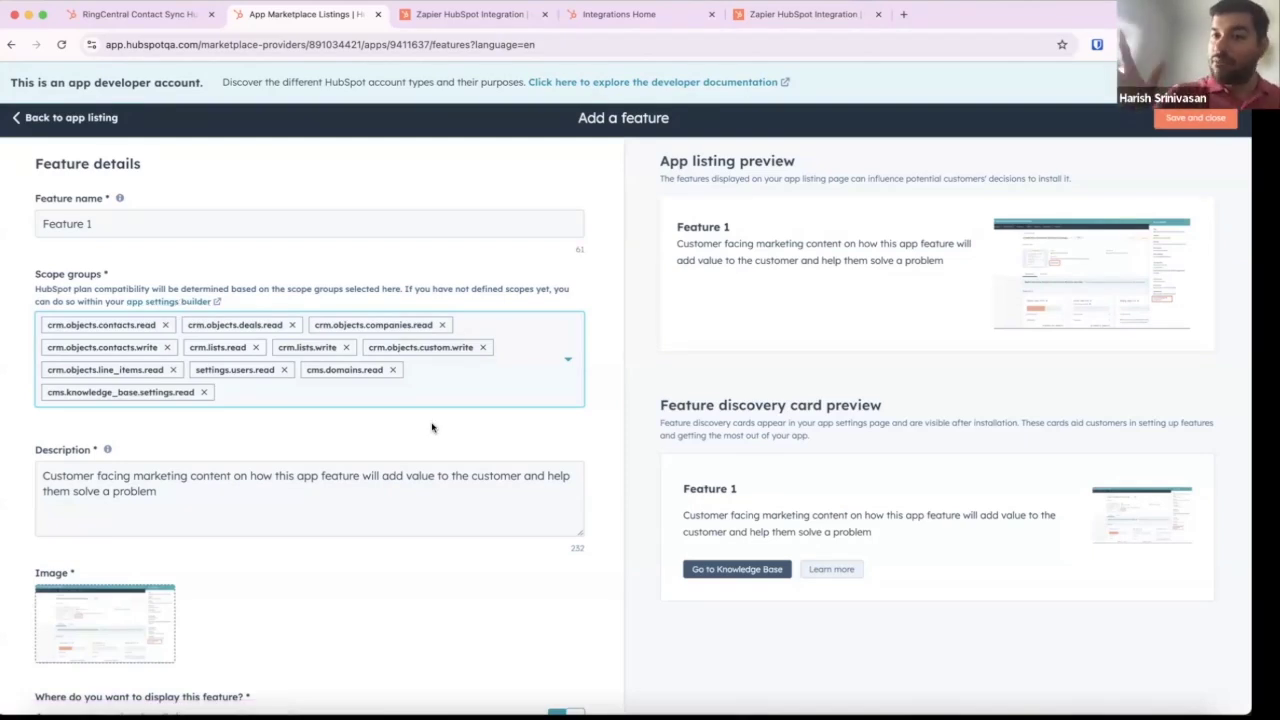
click(536, 400)
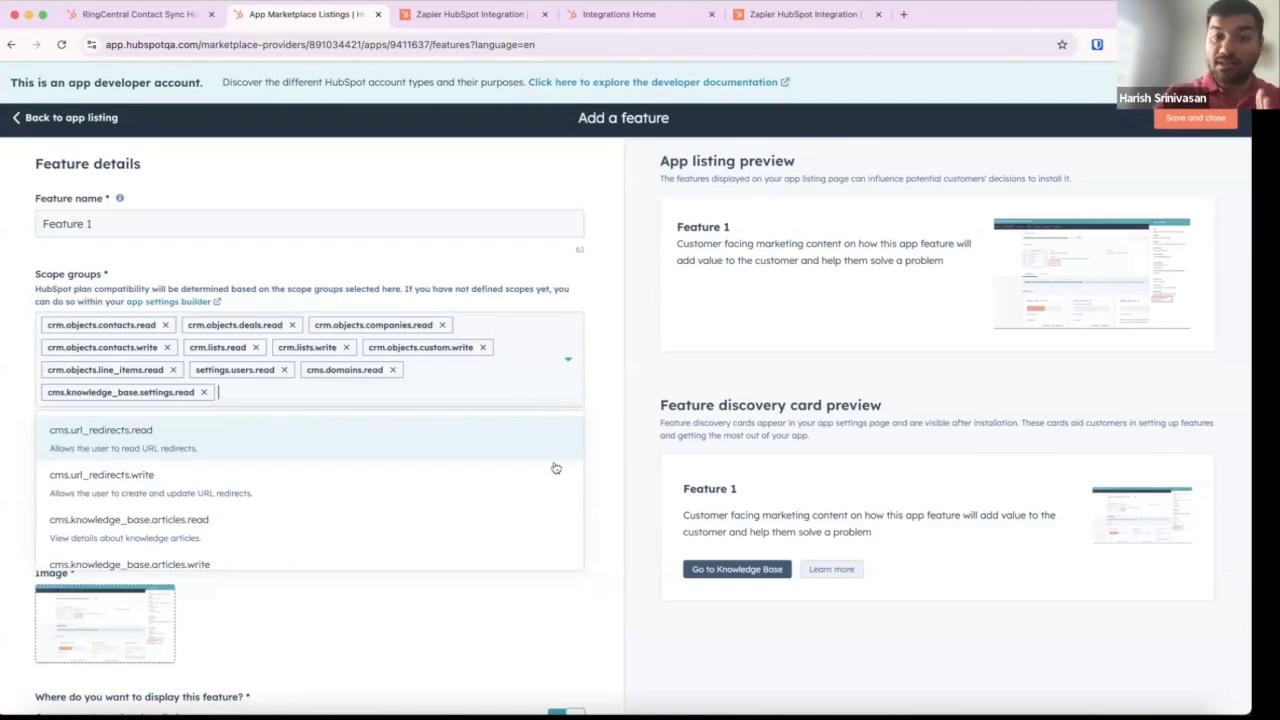
drag(118, 289, 265, 303)
click(265, 303)
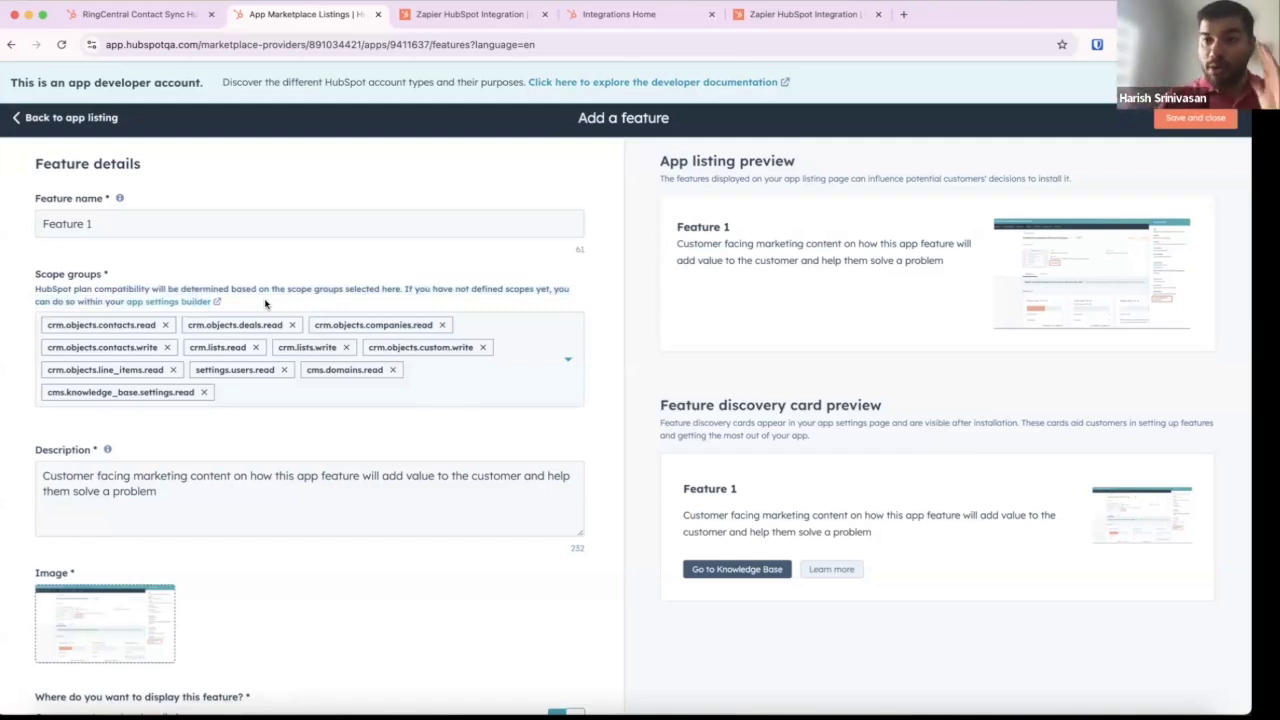
- Examine Feature 1's description and image fields and the options for where the feature is displayed
scroll(310, 315, down, 4)
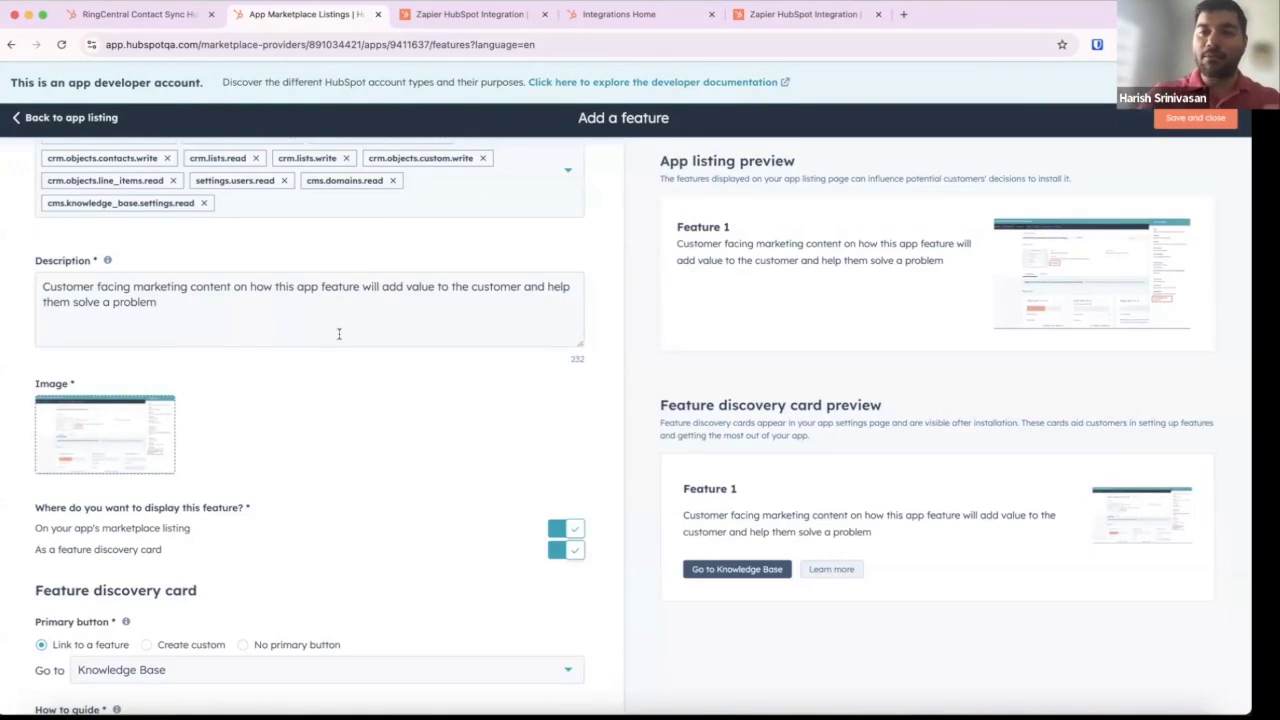
scroll(337, 343, down, 3)
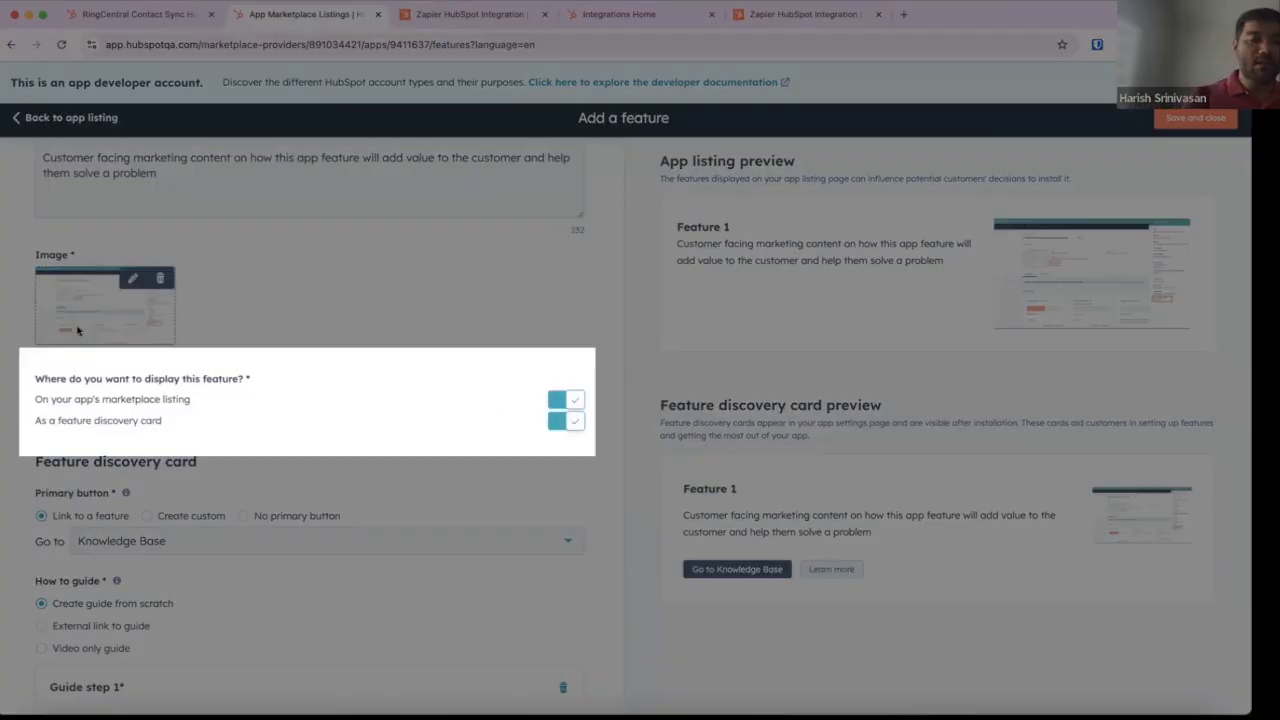
drag(55, 385, 240, 443)
click(240, 443)
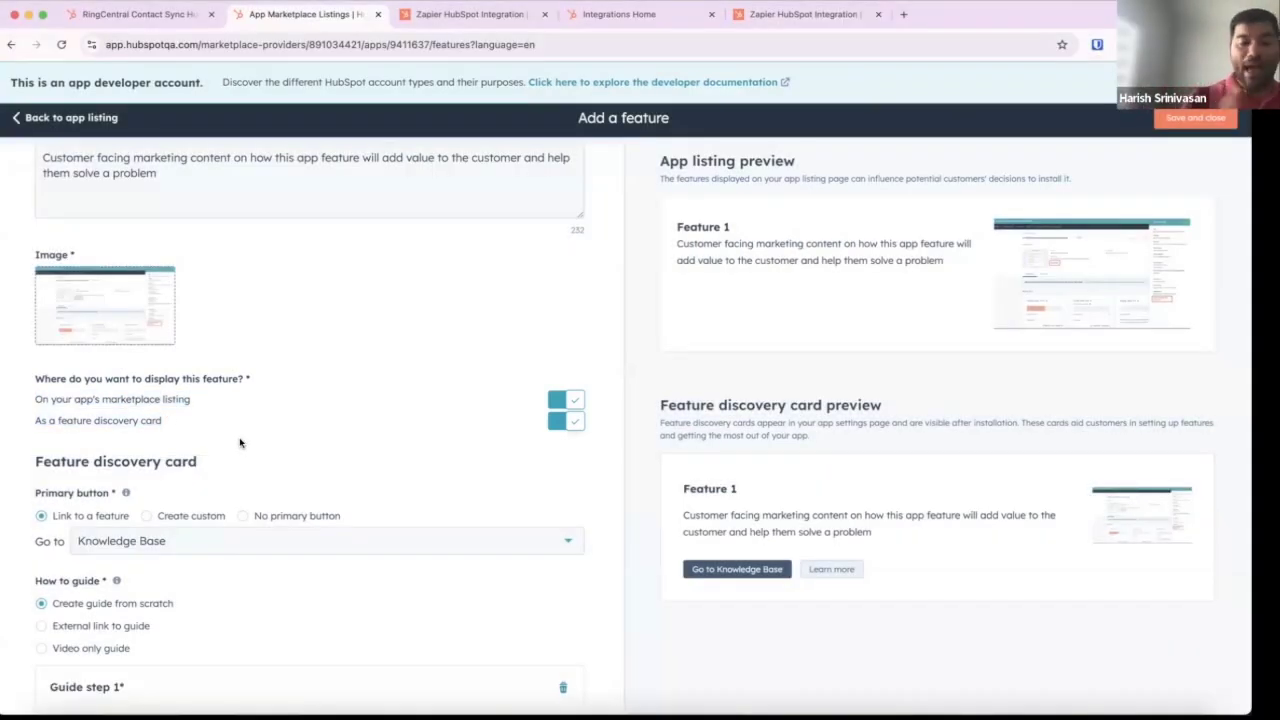
- Review the integration features section on the public Zapier listing as the marketplace display location, and return to Feature 1
click(420, 14)
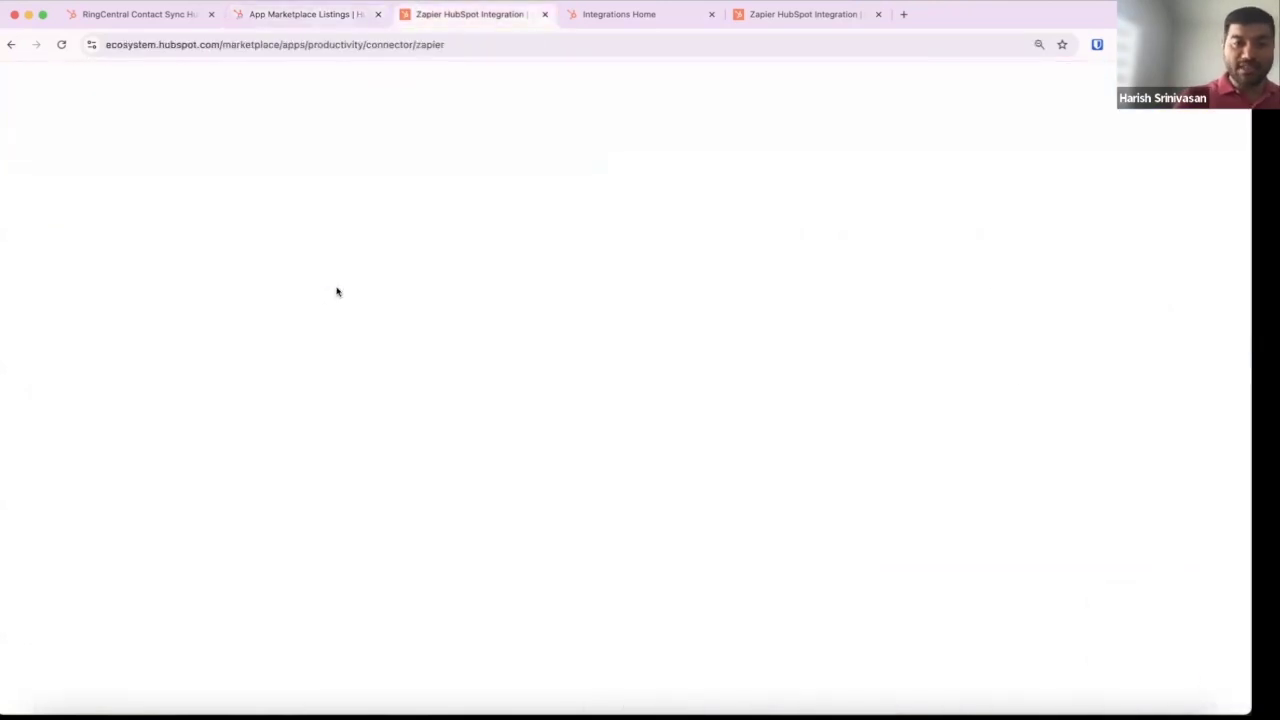
drag(181, 274, 470, 613)
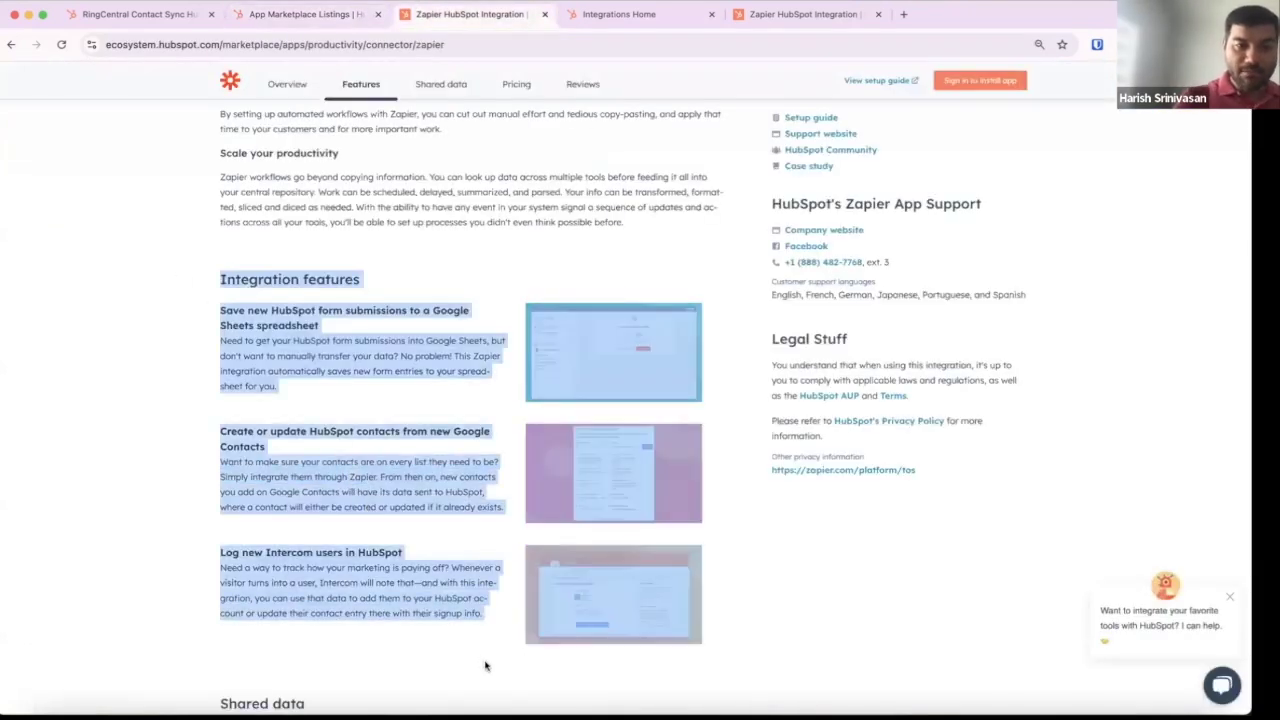
click(420, 420)
click(350, 14)
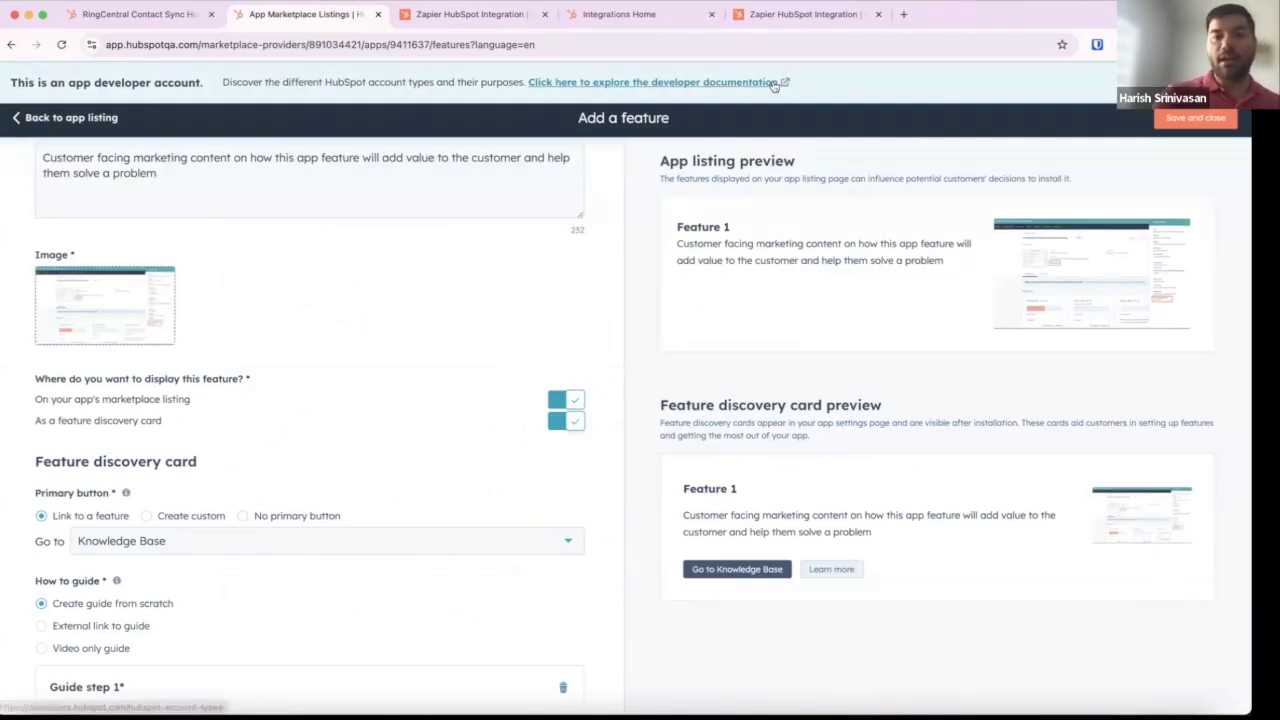
- Open the connected apps in the HubSpot account and examine the feature discovery cards of the Docusign integration
click(613, 16)
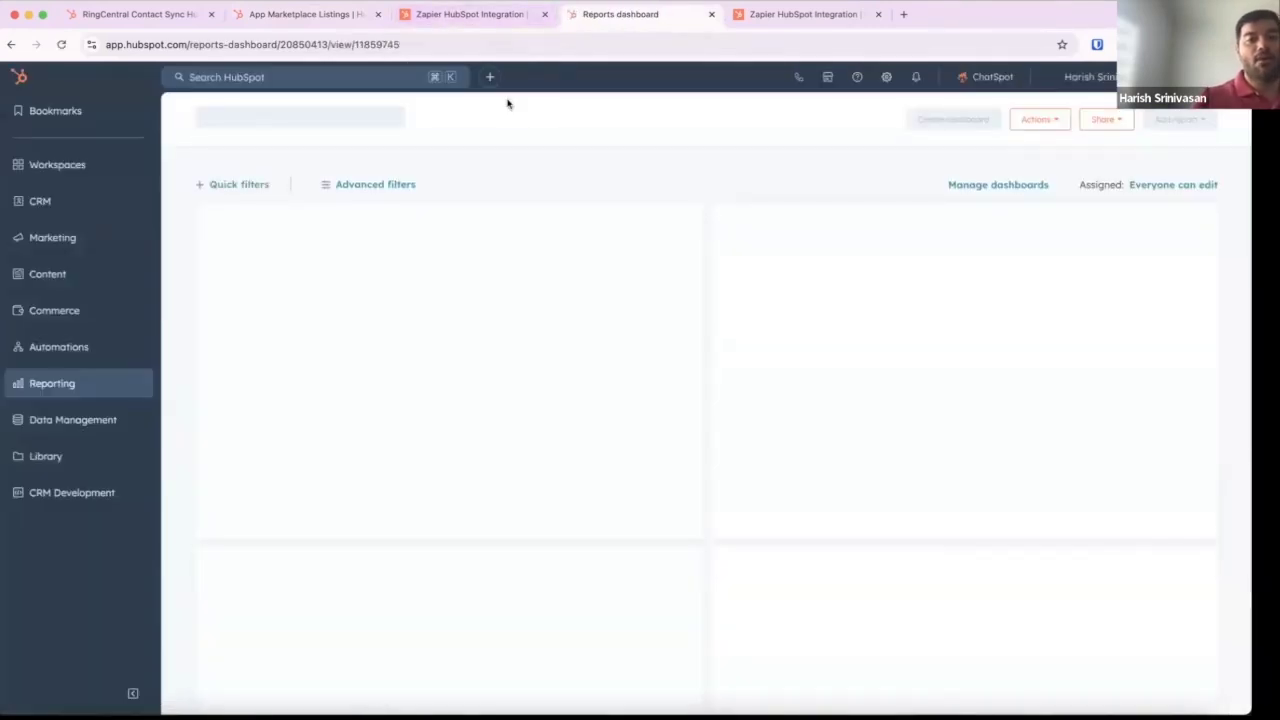
click(829, 79)
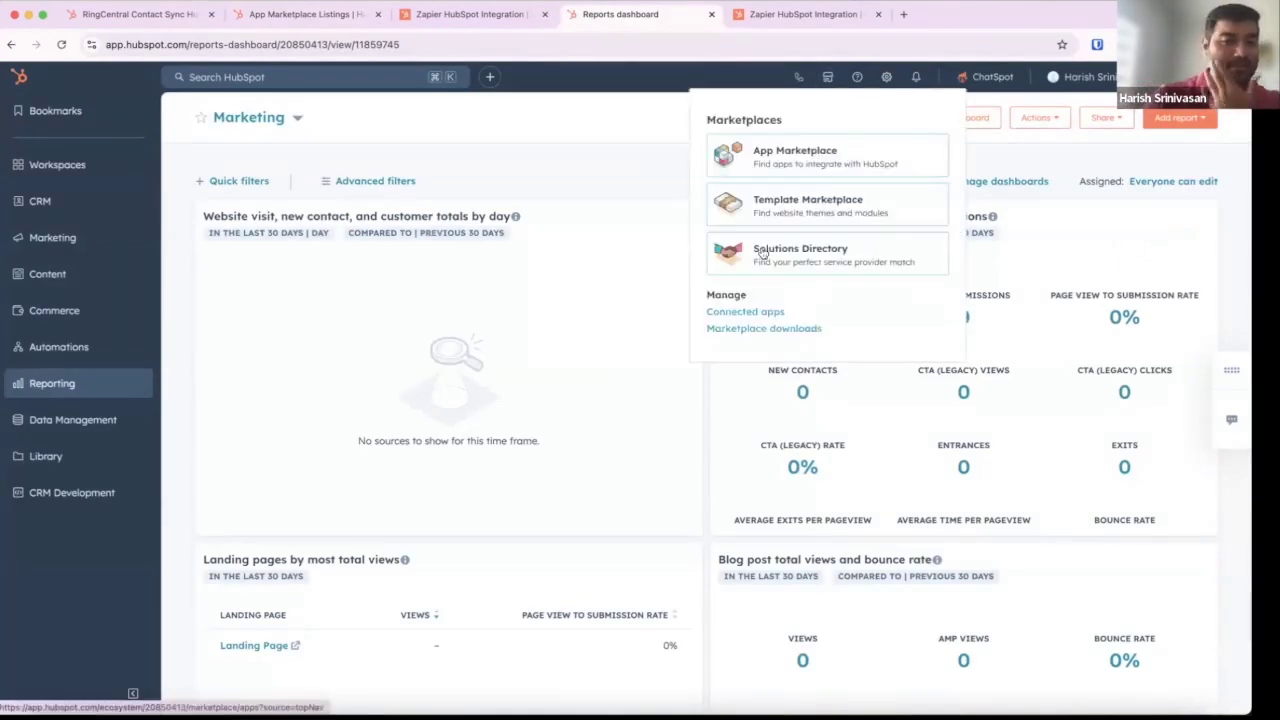
click(766, 313)
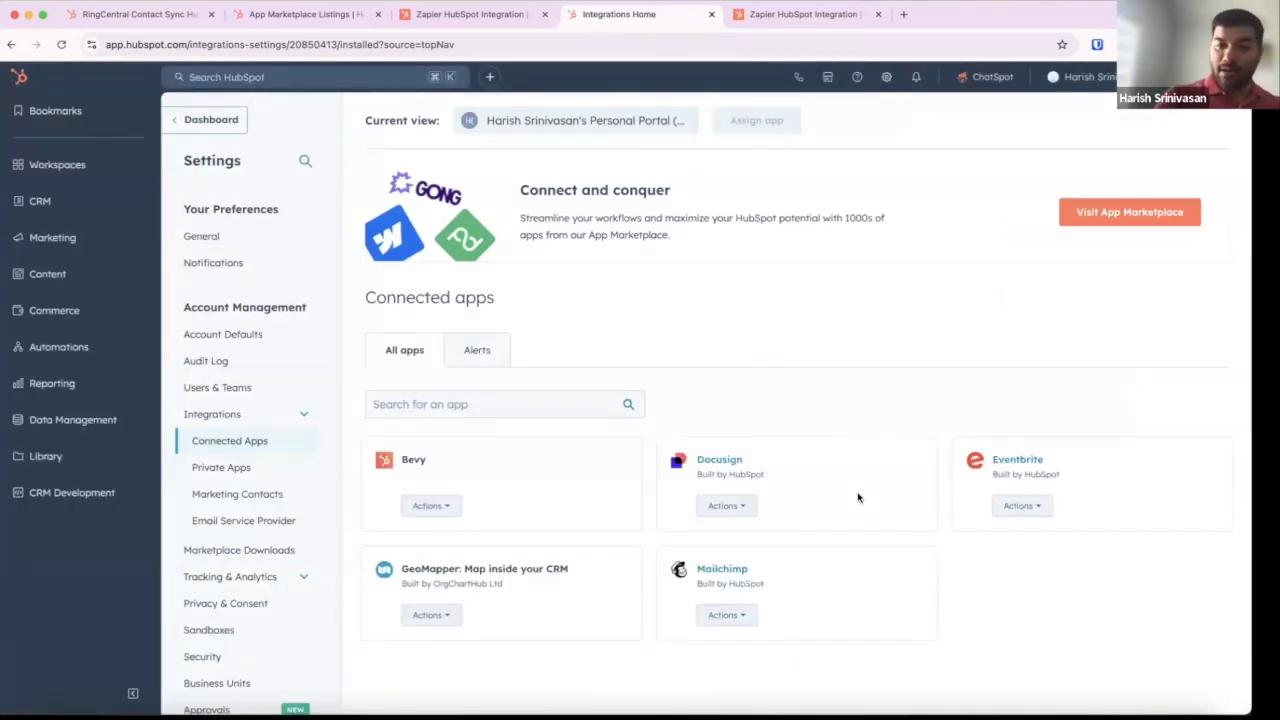
click(739, 462)
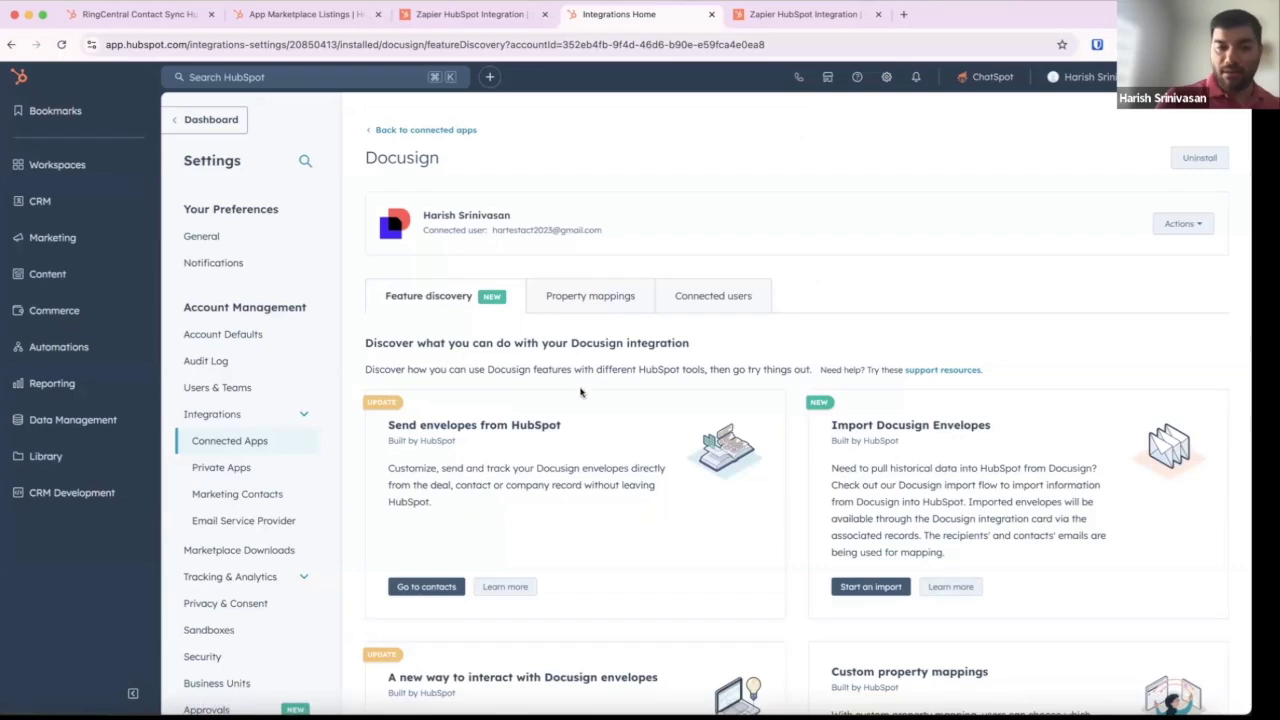
scroll(628, 468, down, 1)
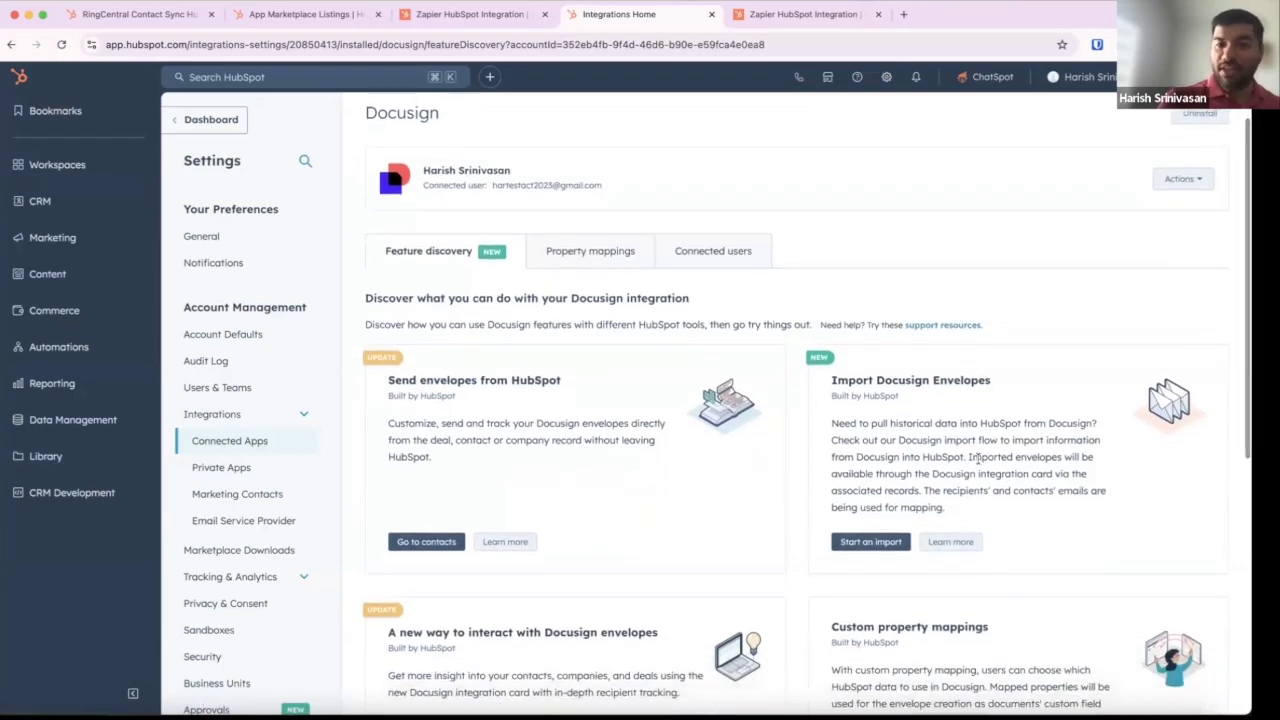
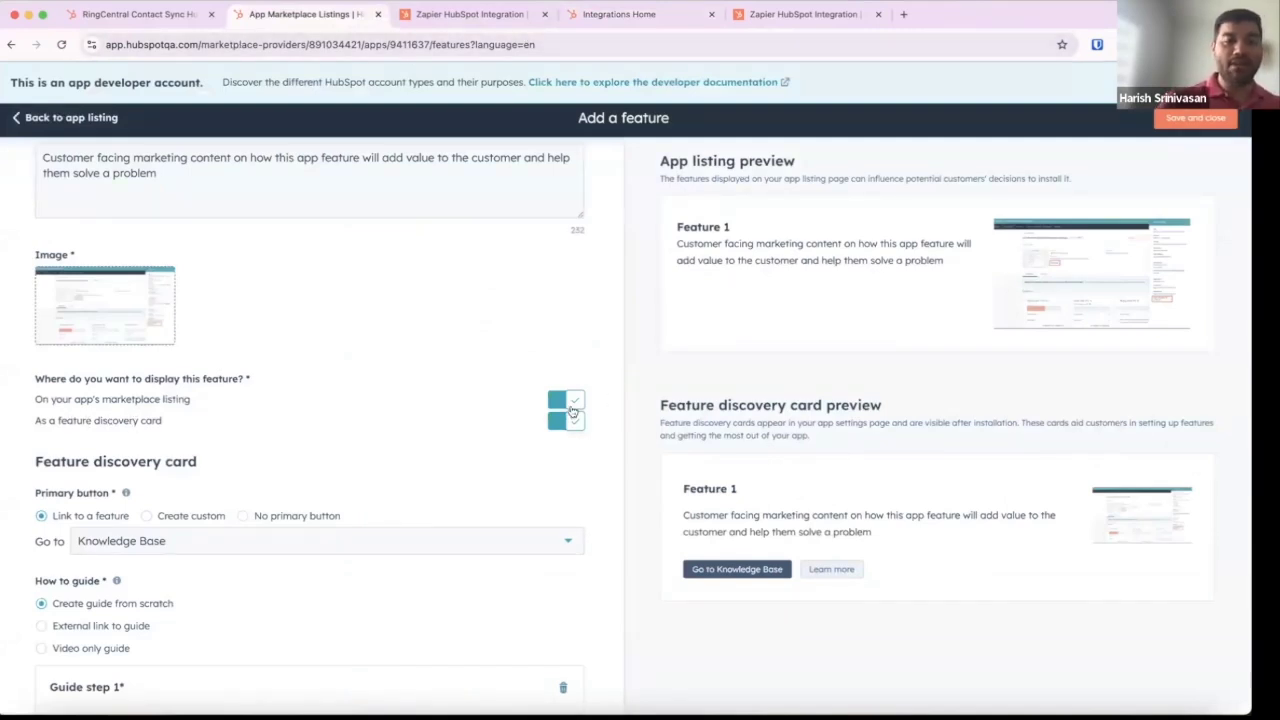
- Compare Docusign's feature discovery cards with Feature 1's display options and the listing and discovery card previews
click(578, 15)
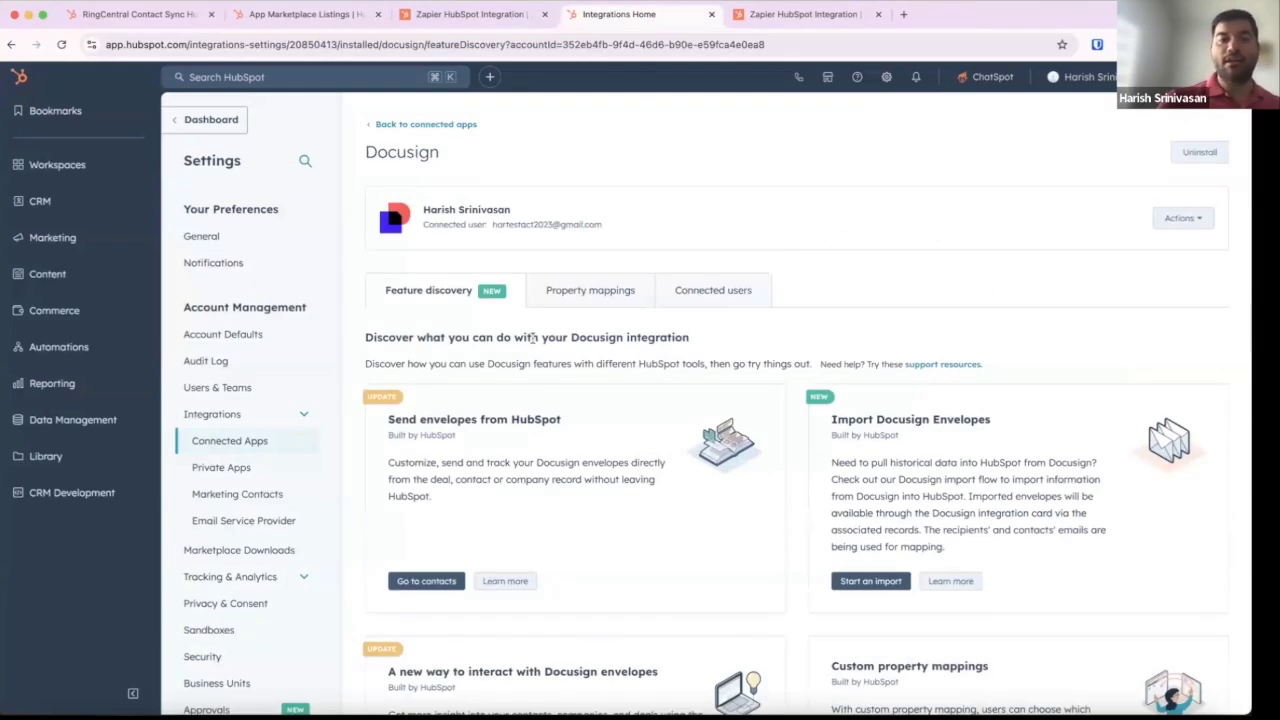
click(307, 15)
scroll(446, 460, down, 2)
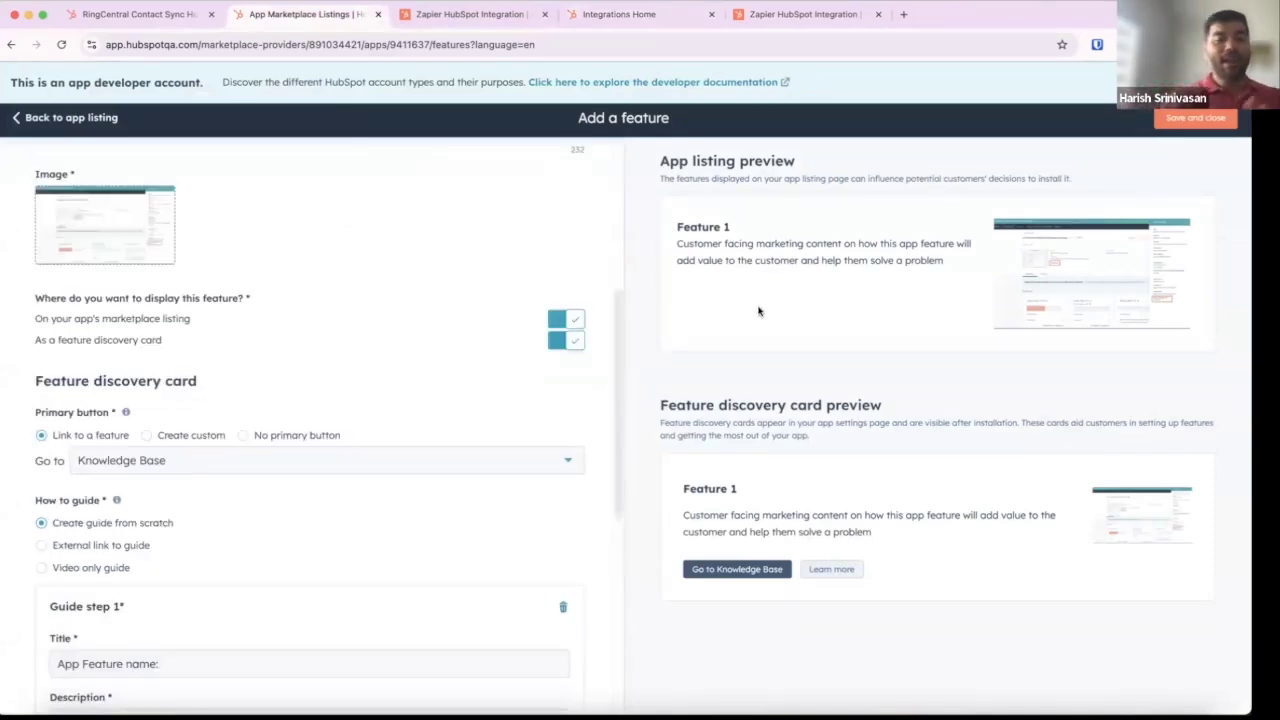
scroll(530, 230, up, 2)
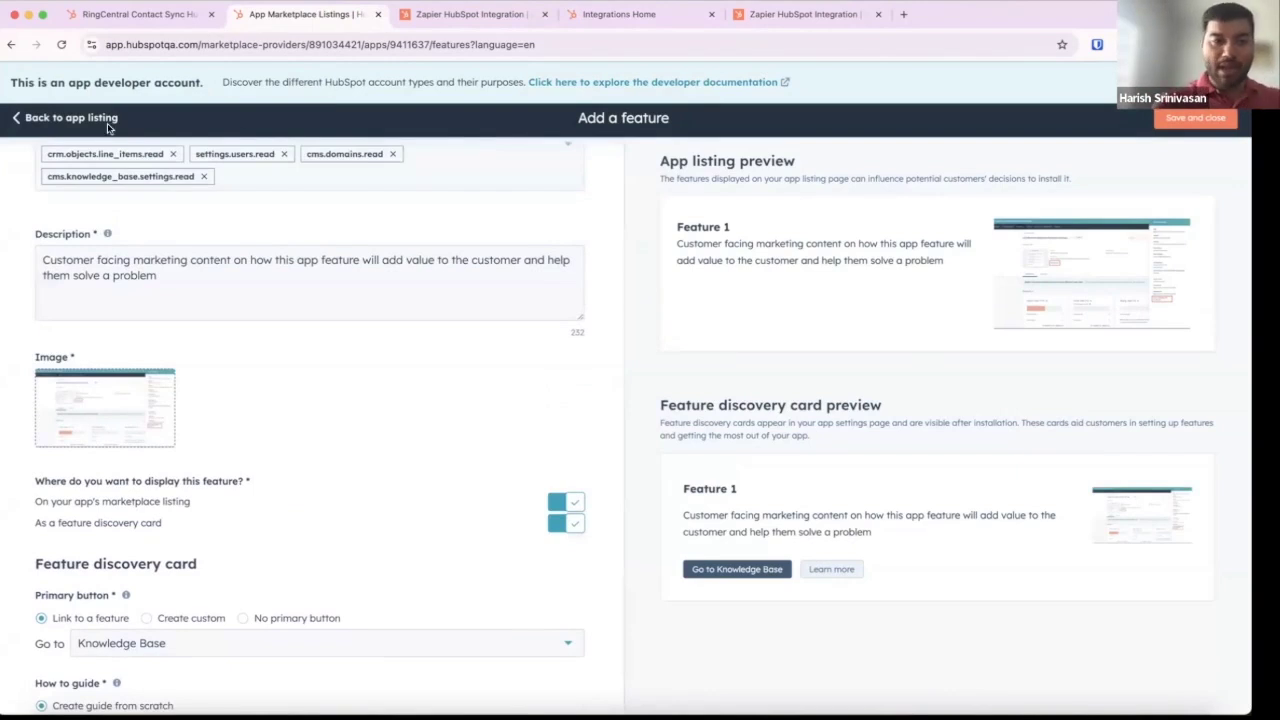
- Try sample text at the end of Feature 1's description, and remove it while leaving a closing period
click(171, 279)
text(dhssdsd)
key(BackSpace)
key(BackSpace)
key(BackSpace)
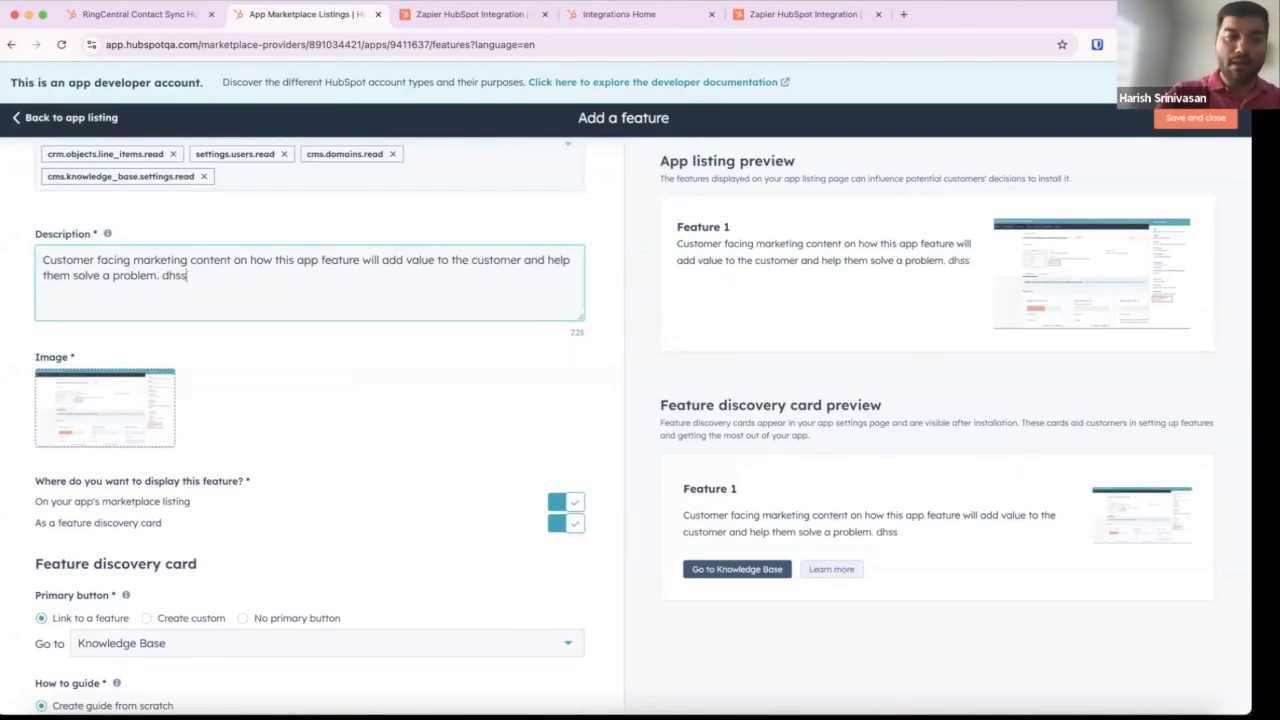
key(BackSpace)
key(BackSpace)
key(BackSpace)
key(BackSpace)
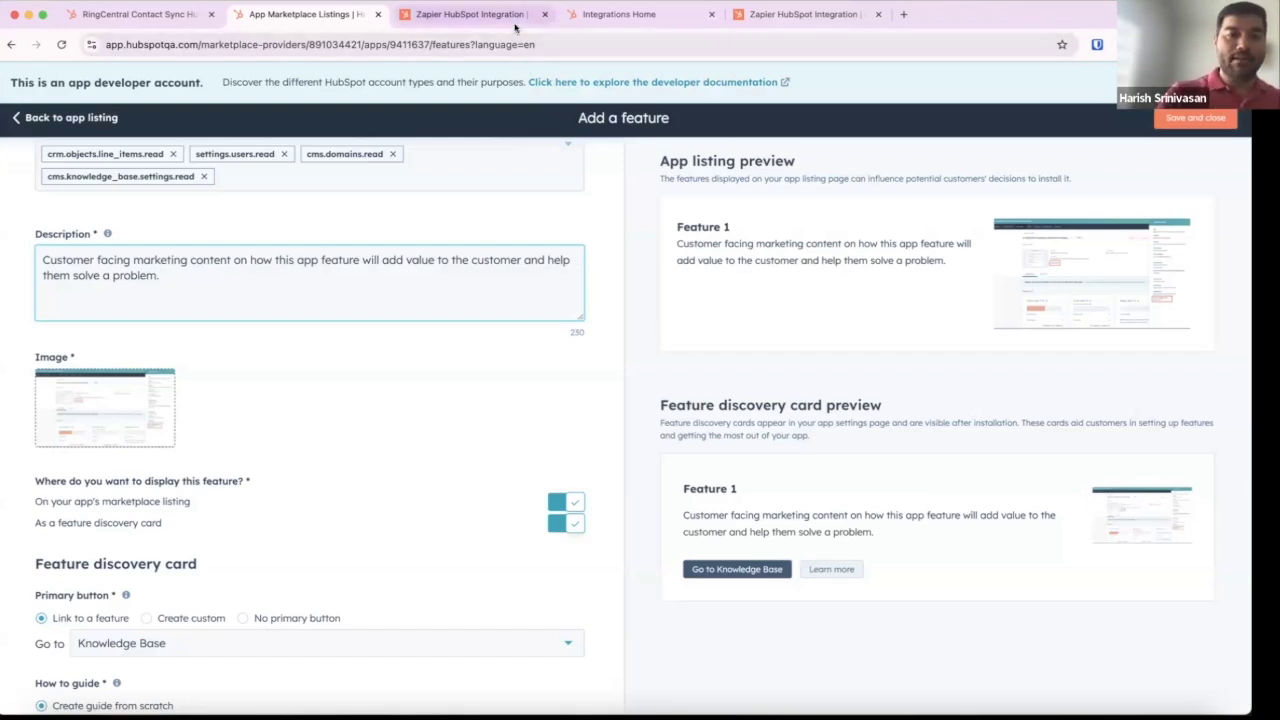
- Review the Zapier listing's integration features again, and examine the feature destinations offered for Feature 1's primary button
click(470, 14)
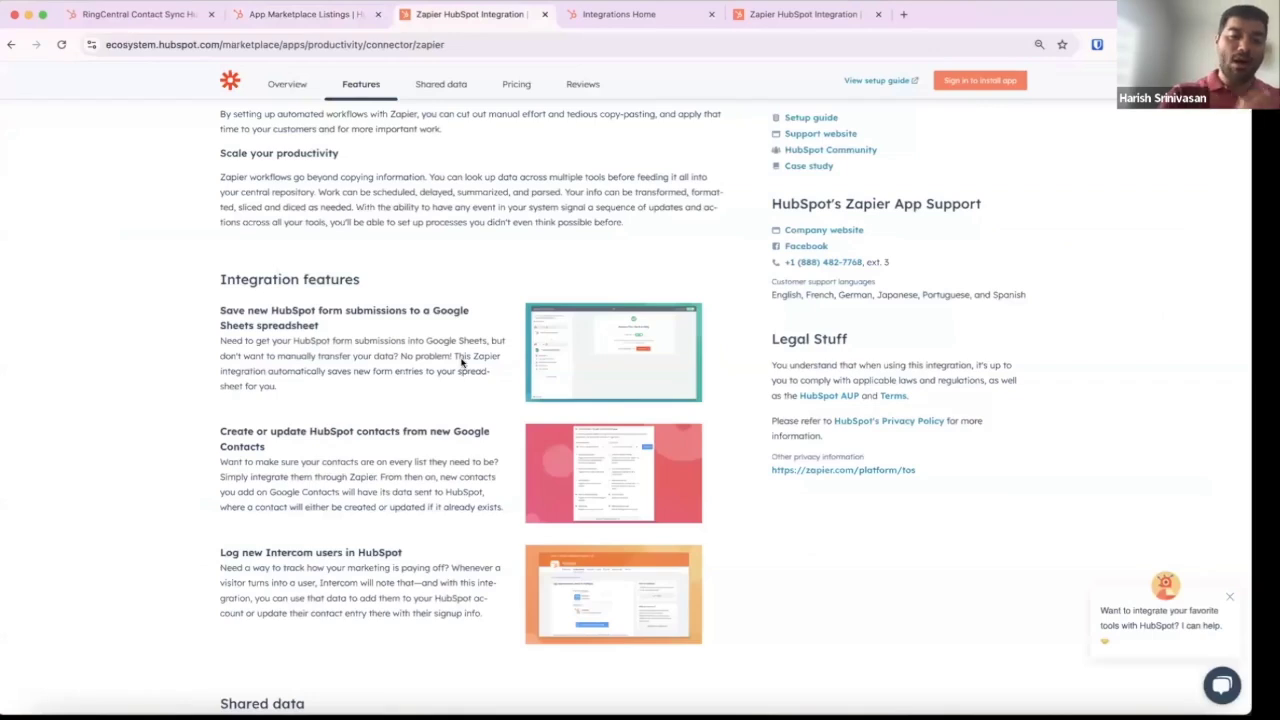
click(306, 14)
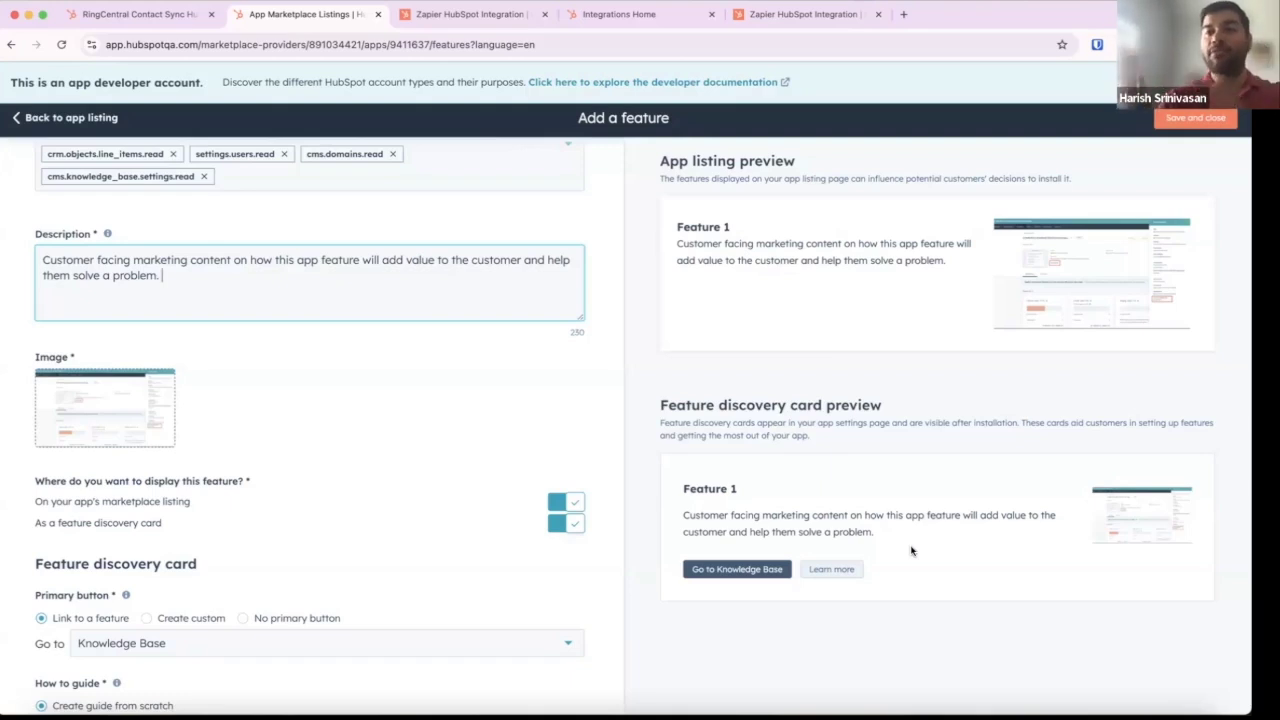
scroll(443, 529, down, 5)
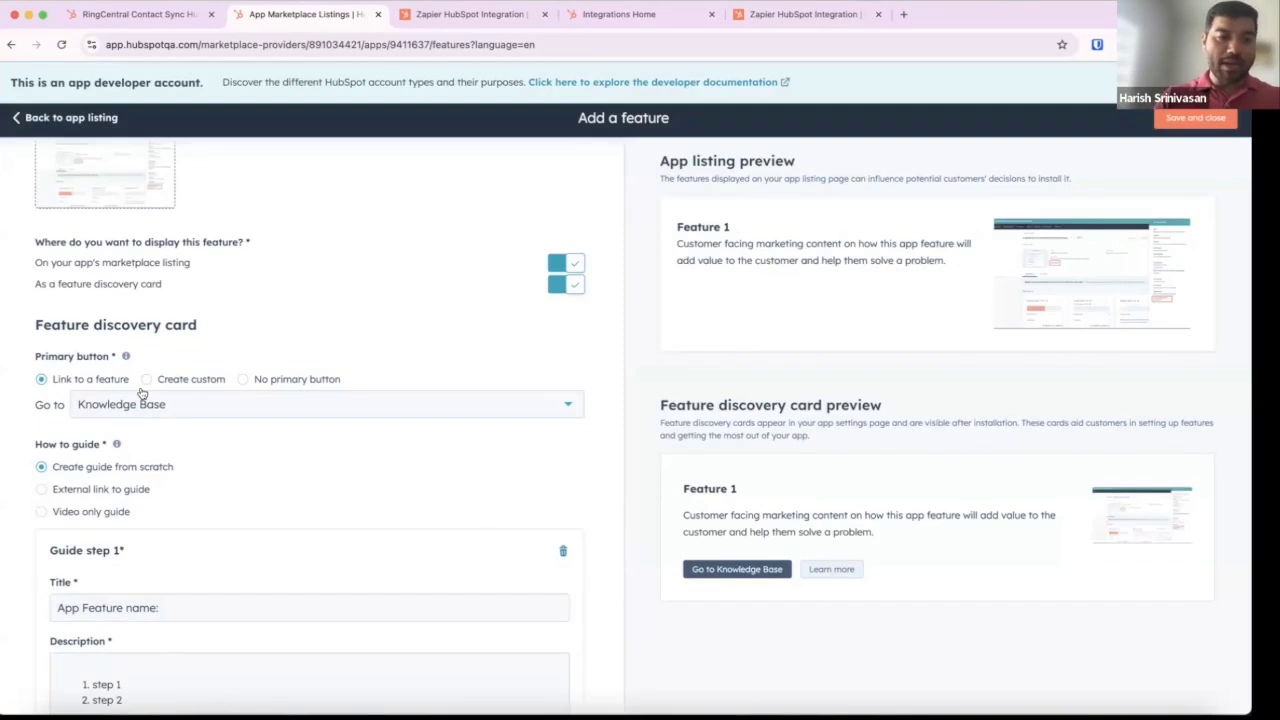
click(141, 398)
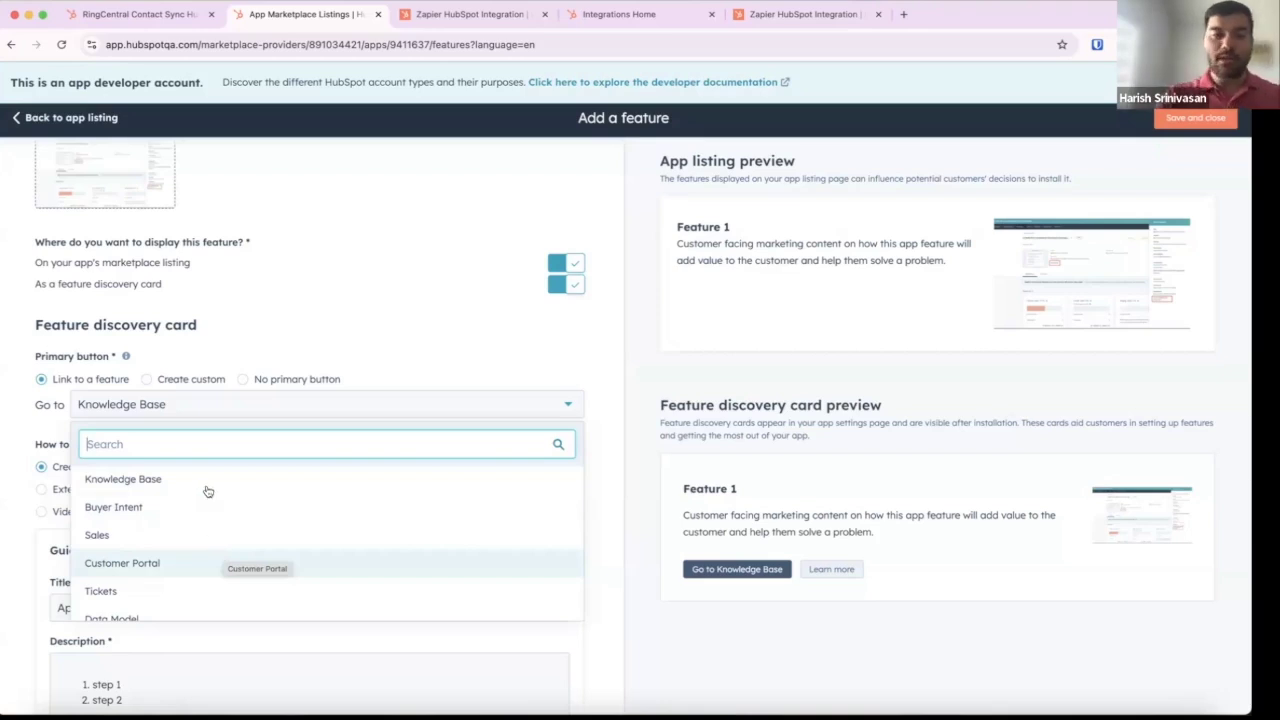
click(233, 336)
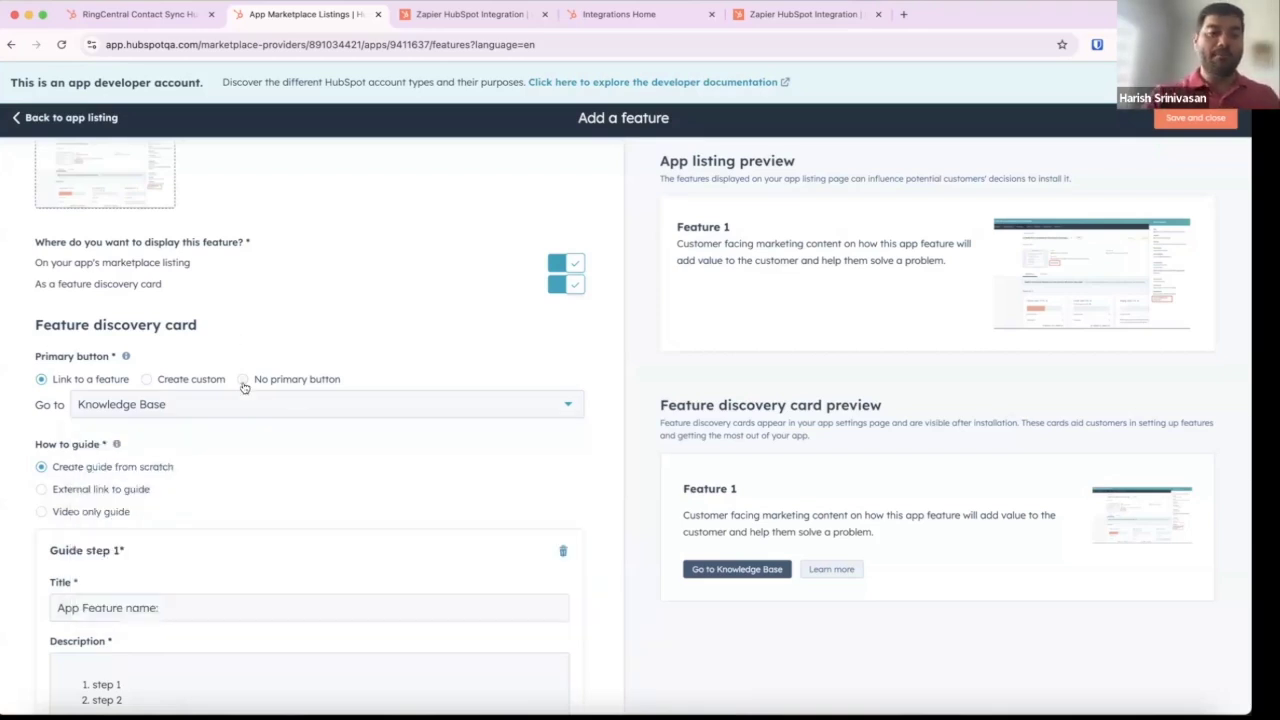
- Switch the discovery card's primary button to a custom one with the text "go to crm cards"
click(163, 381)
click(196, 429)
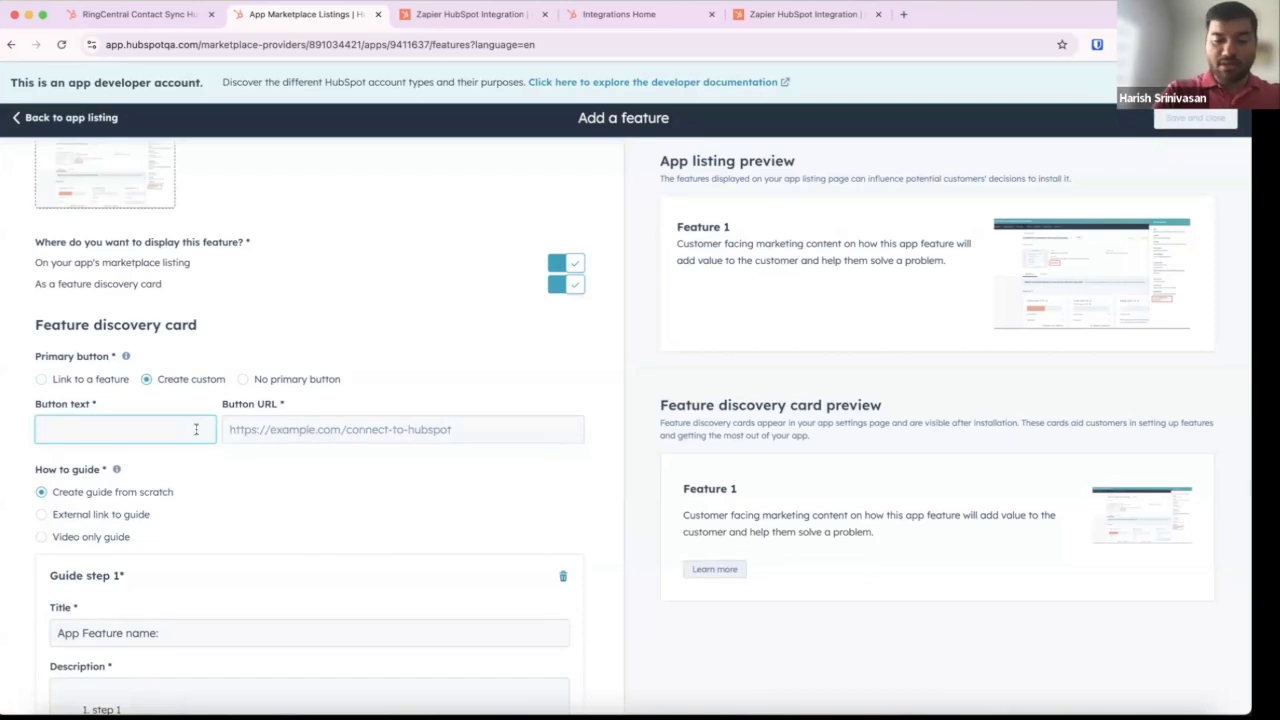
text(go to)
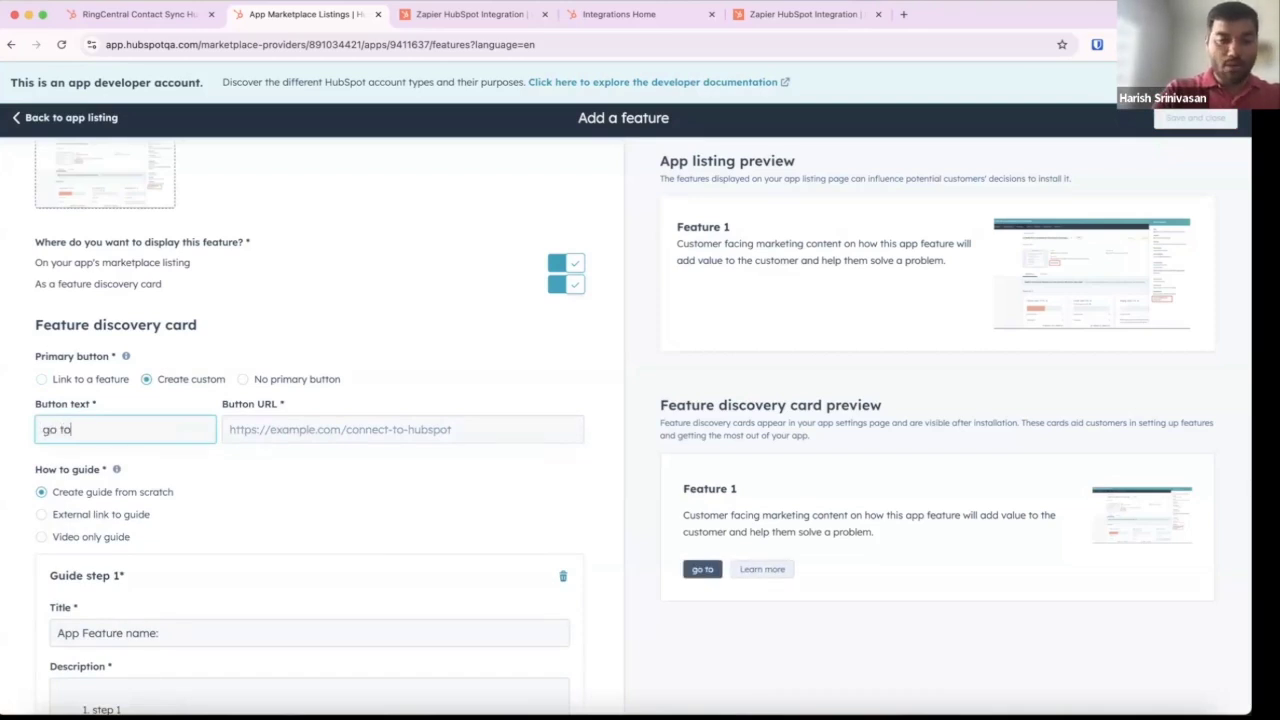
text( crm cards)
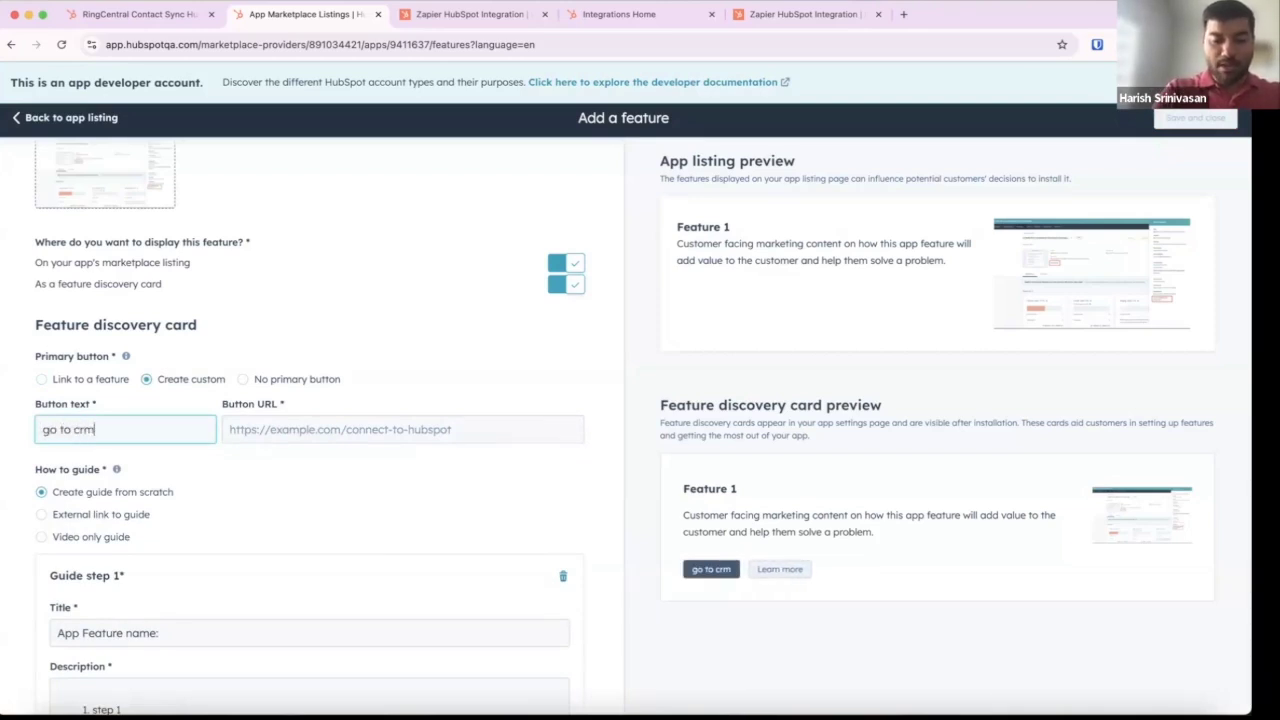
click(316, 425)
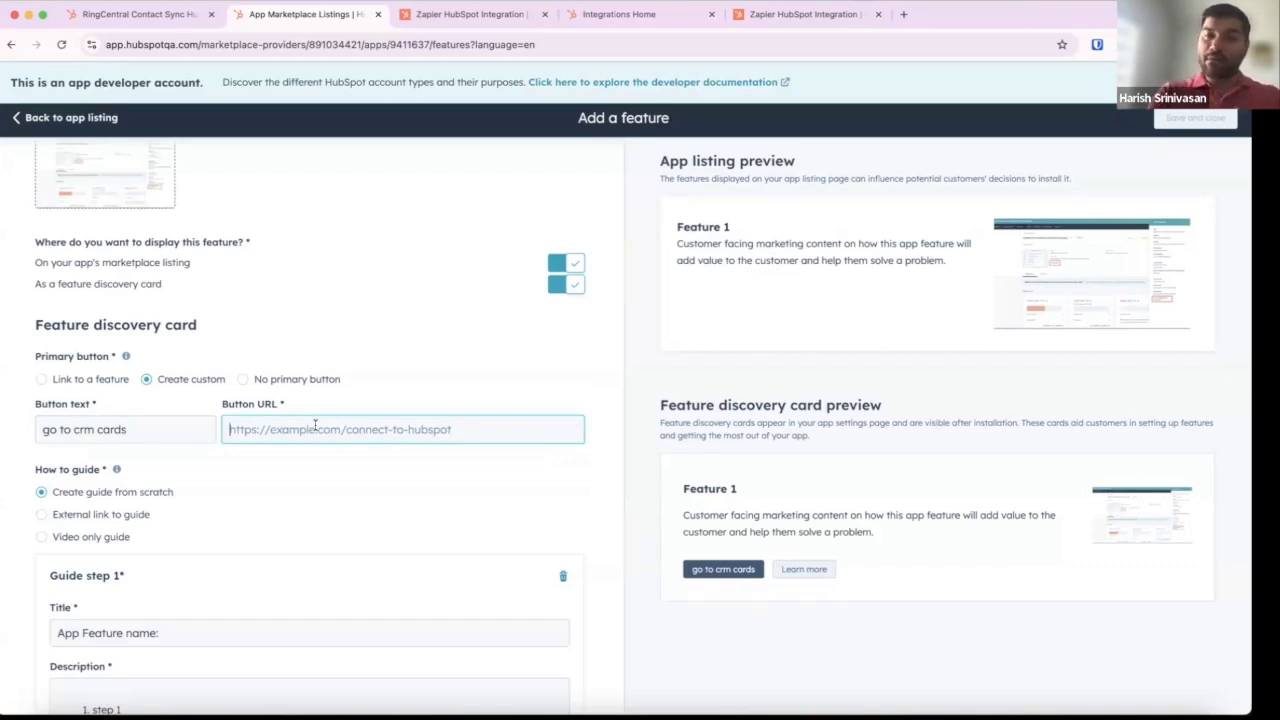
- Change the custom primary button's text to "sync with zapier"
triple_click(125, 429)
text(sync with api)
key(BackSpace)
key(BackSpace)
key(BackSpace)
text(zapier)
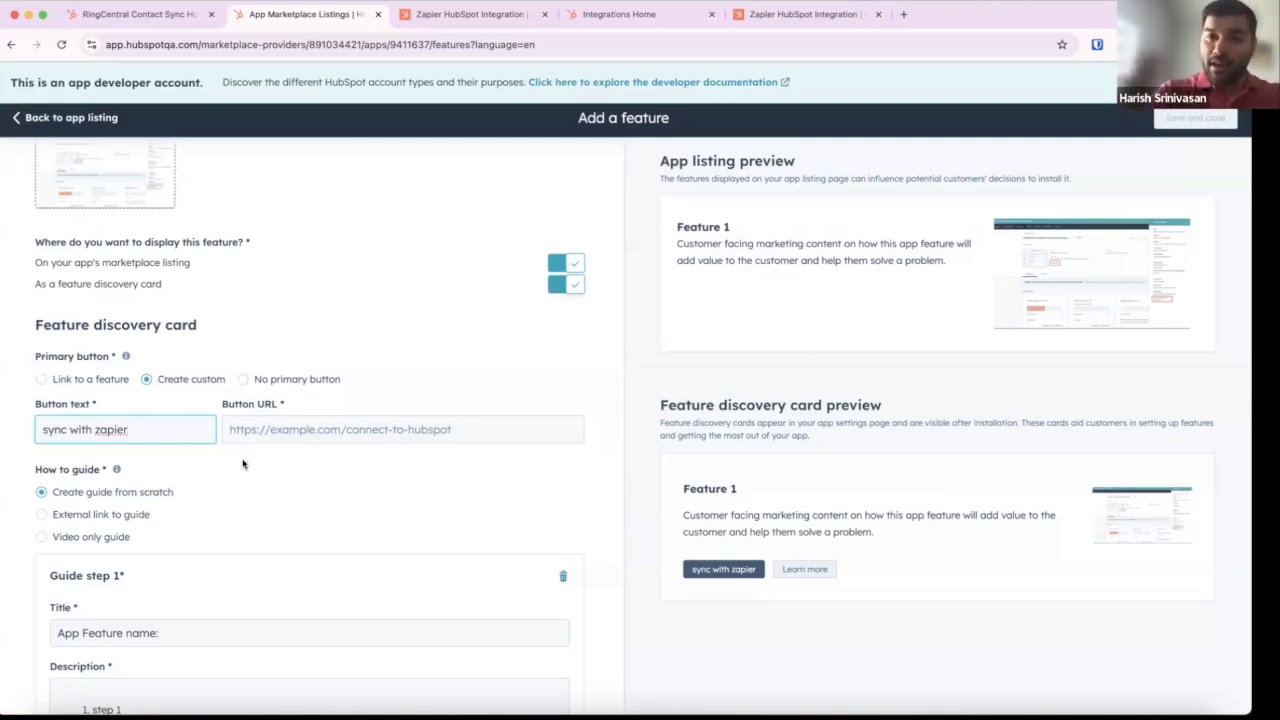
key(Tab)
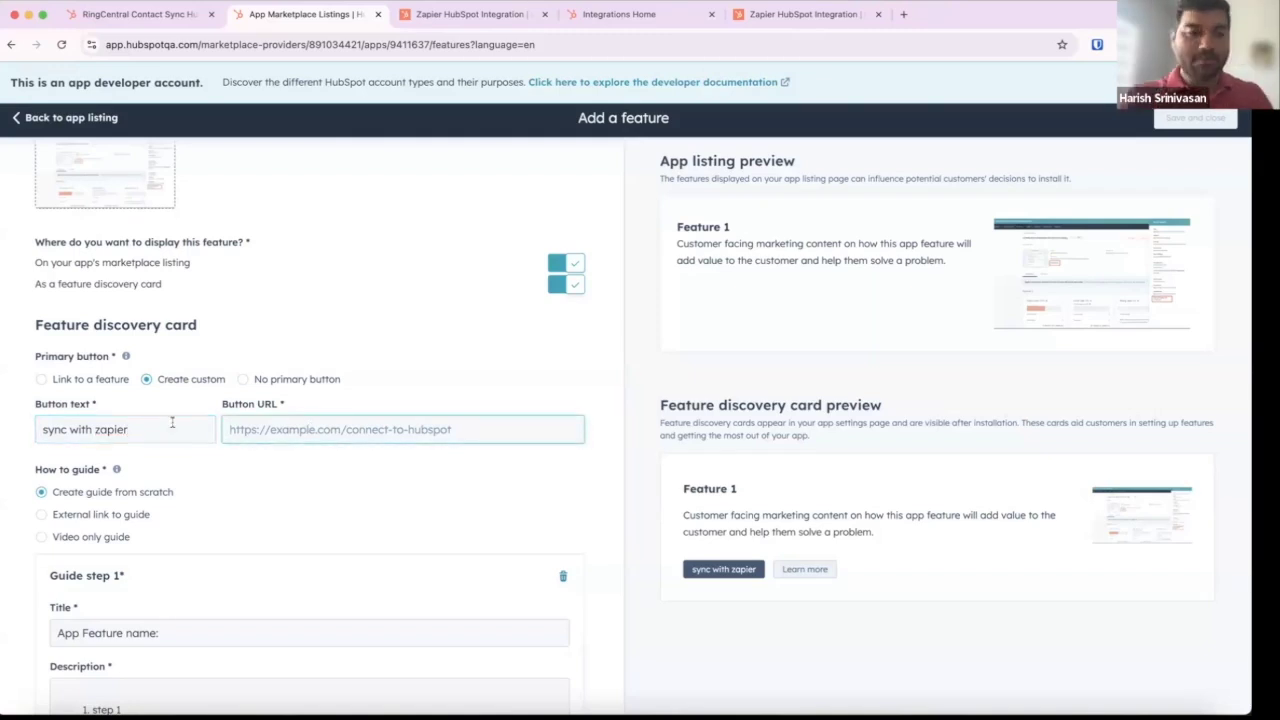
- Set Feature 1's discovery card to have no primary button and check the card preview
click(245, 382)
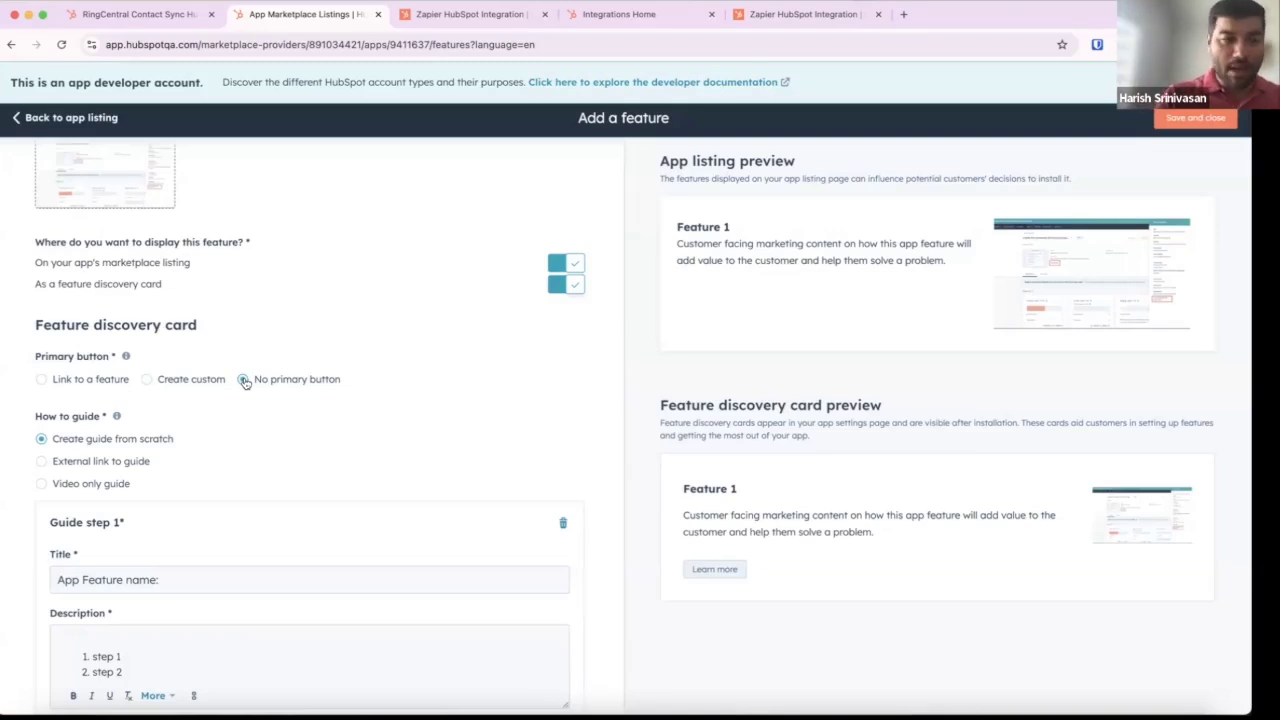
click(243, 380)
scroll(185, 462, down, 4)
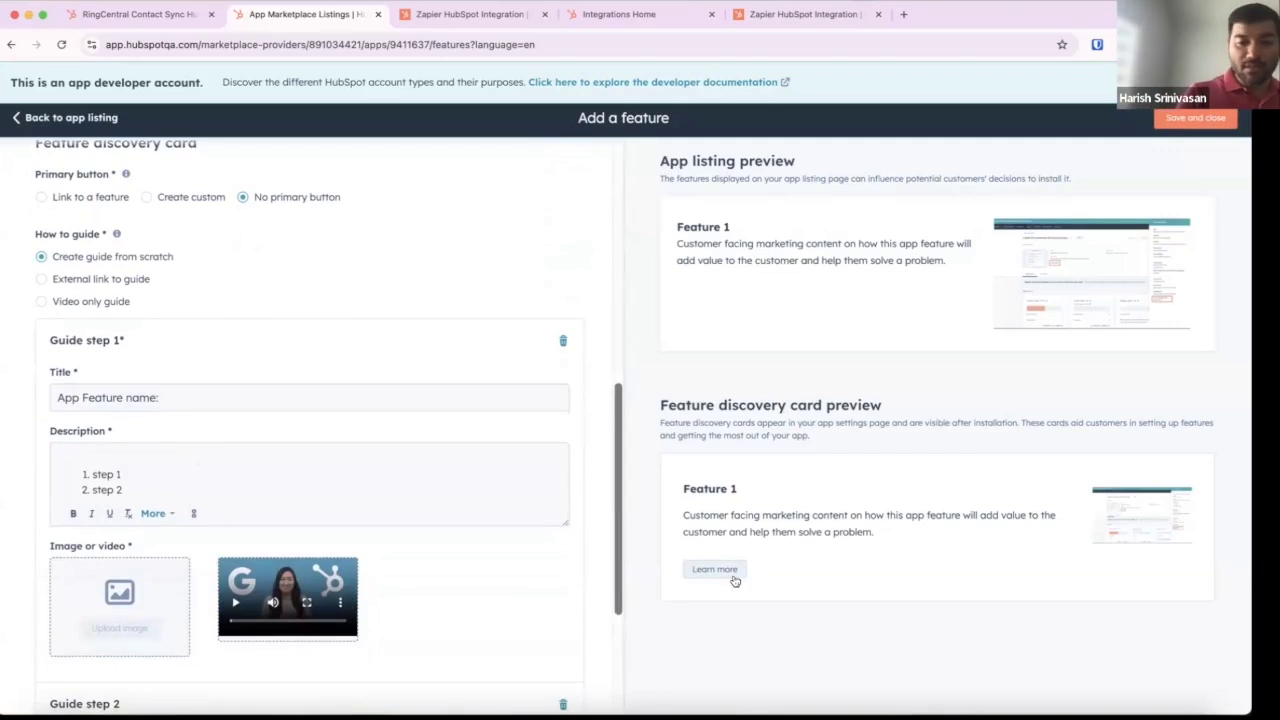
- Set the primary button back to linking to a feature, with Knowledge Base as its destination
click(53, 200)
click(128, 222)
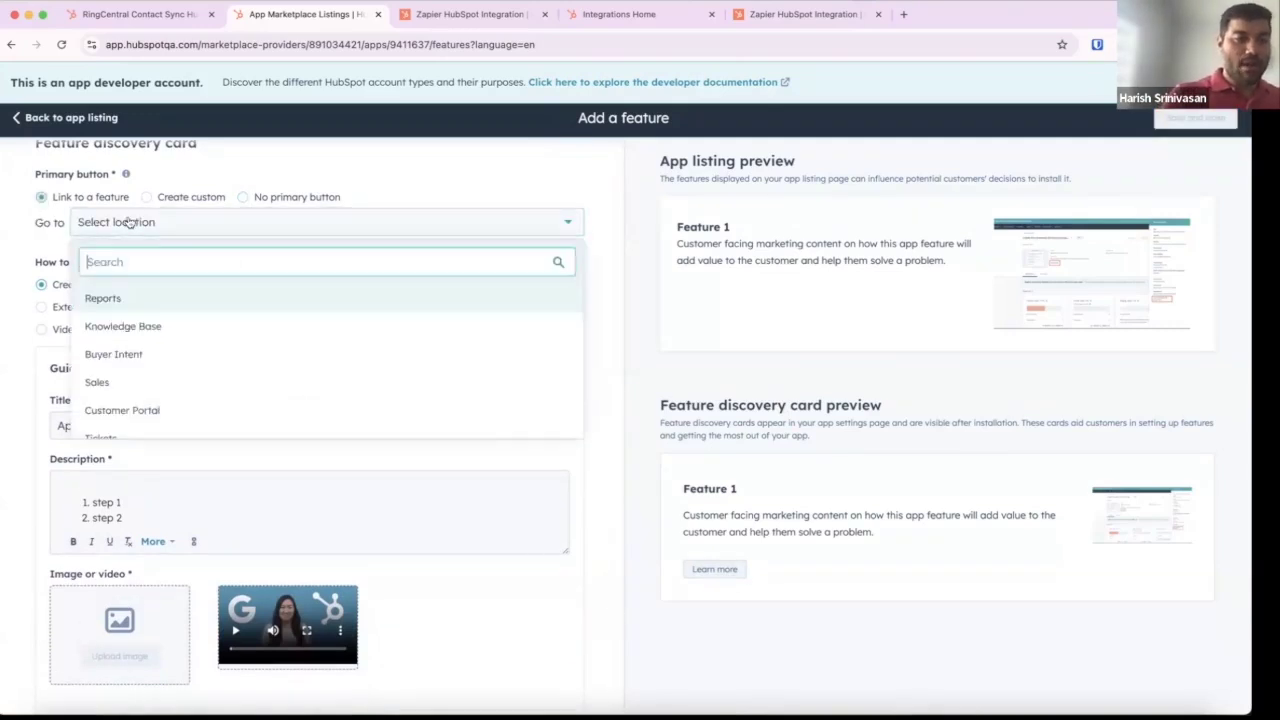
click(123, 326)
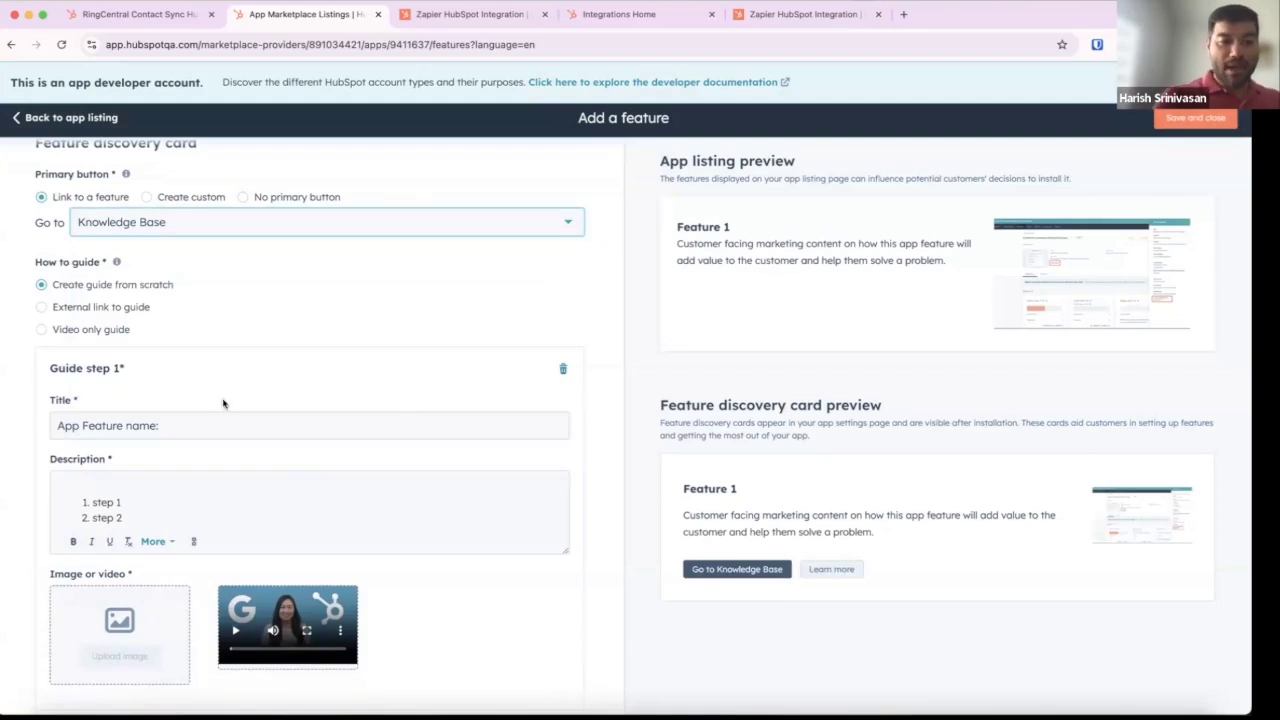
- Examine the how-to guide steps of Feature 1 and open the guide preview from the discovery card
scroll(225, 405, down, 2)
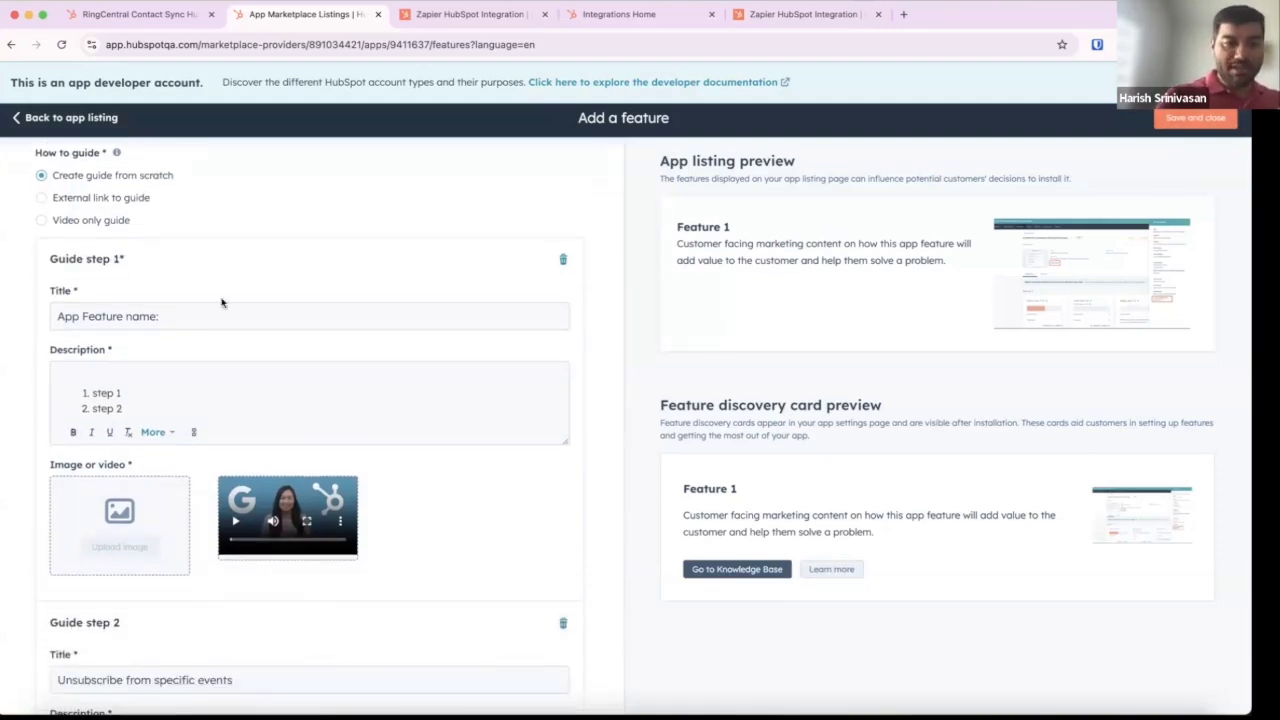
scroll(223, 300, down, 5)
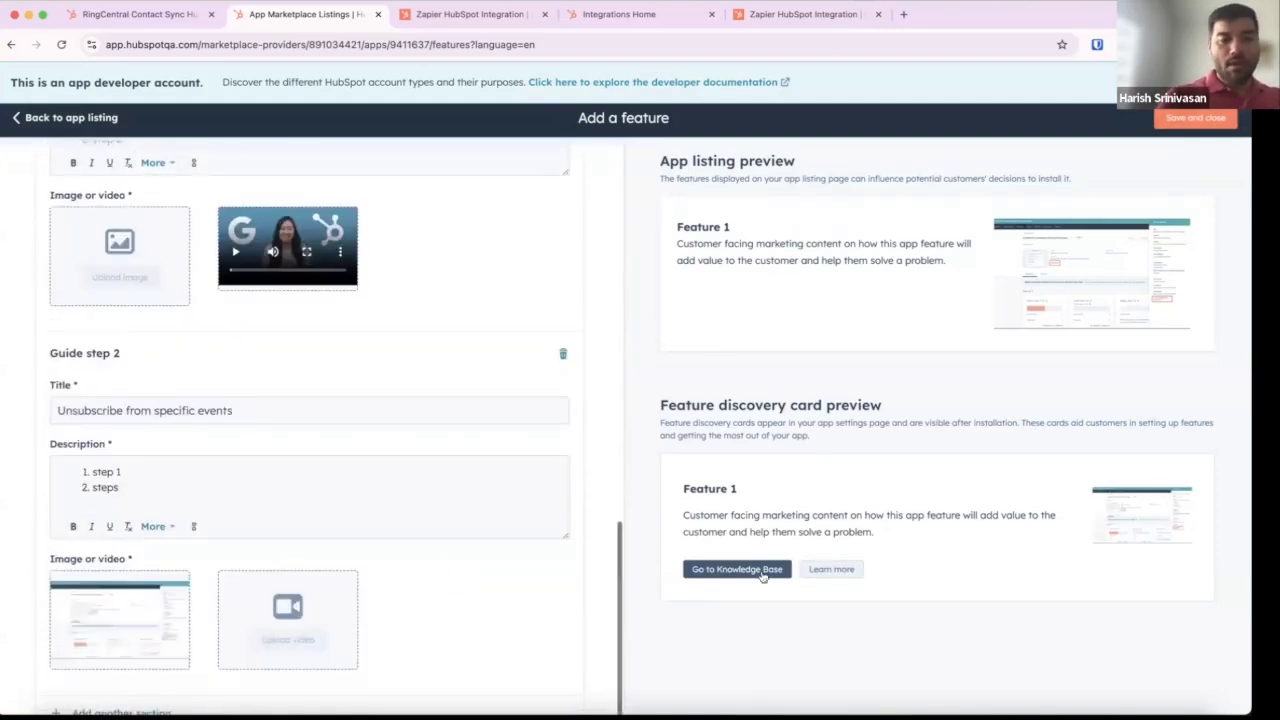
click(831, 569)
mouse_move(811, 147)
mouse_down()
mouse_move(877, 148)
mouse_move(822, 147)
mouse_up()
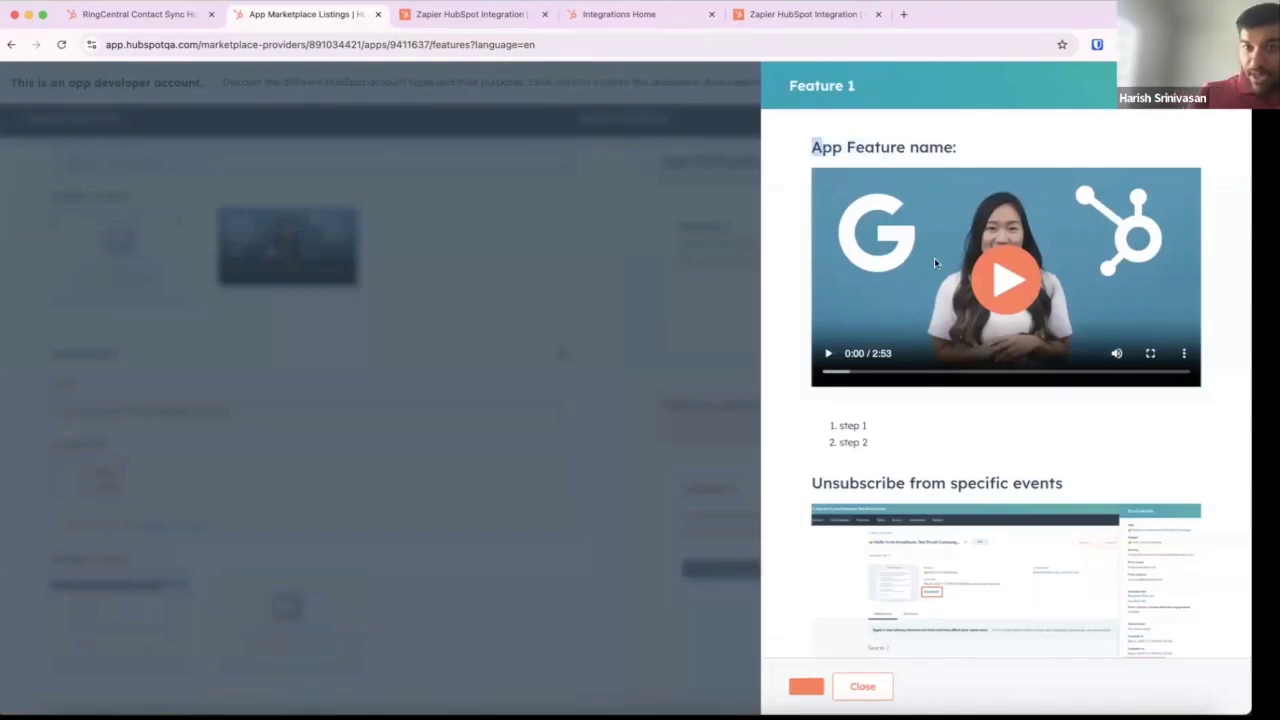
- Compare Feature 1's guide steps with the guide preview opened from its discovery card, and return to the app features list
drag(832, 424, 864, 452)
click(562, 354)
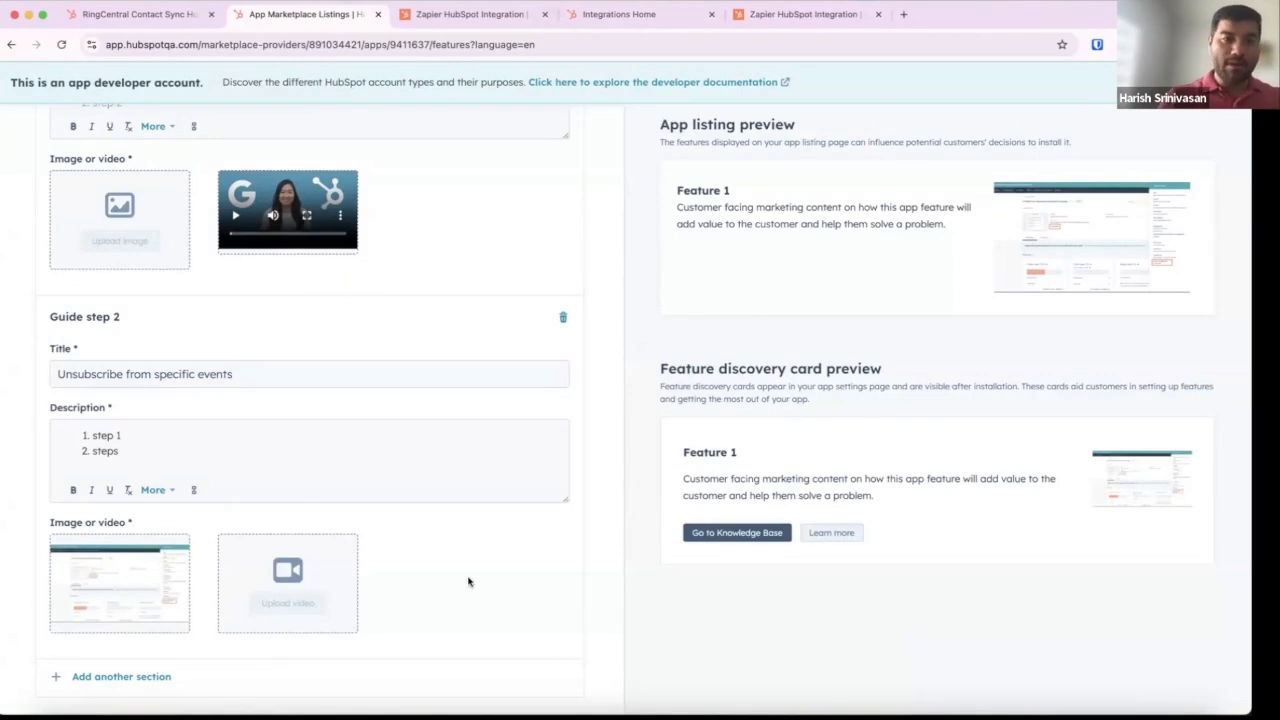
scroll(296, 494, up, 5)
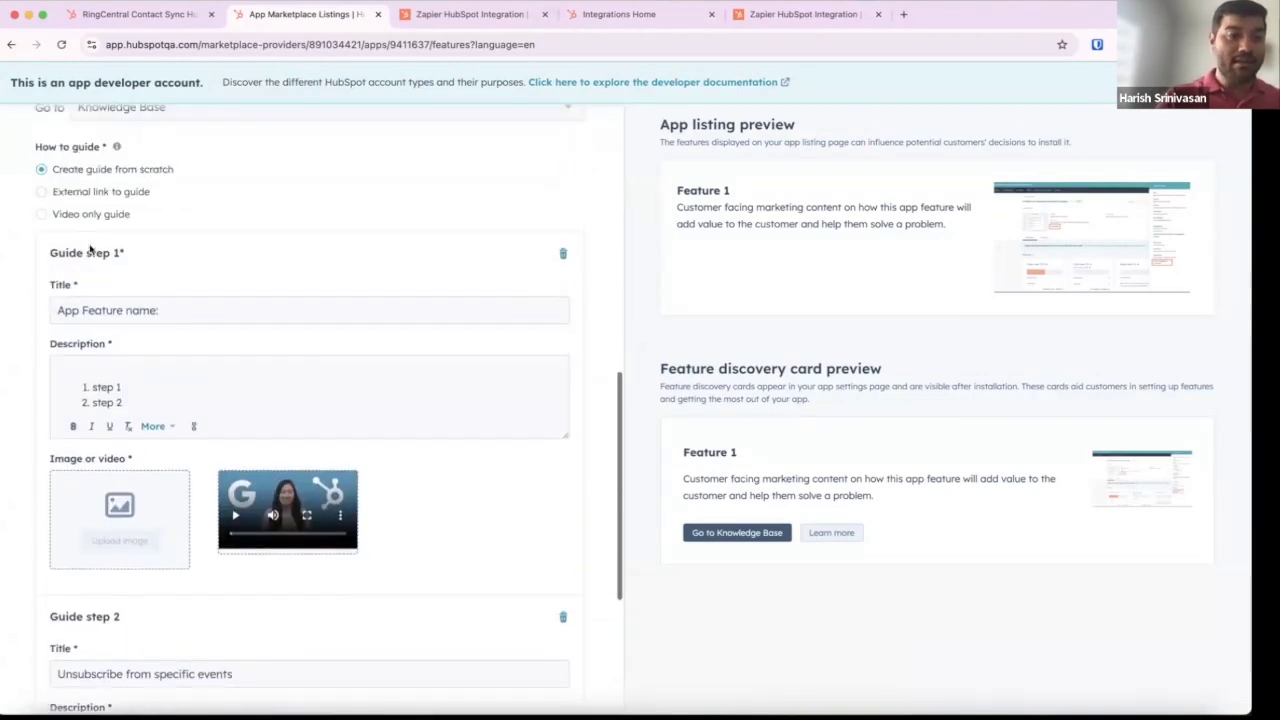
scroll(283, 420, down, 3)
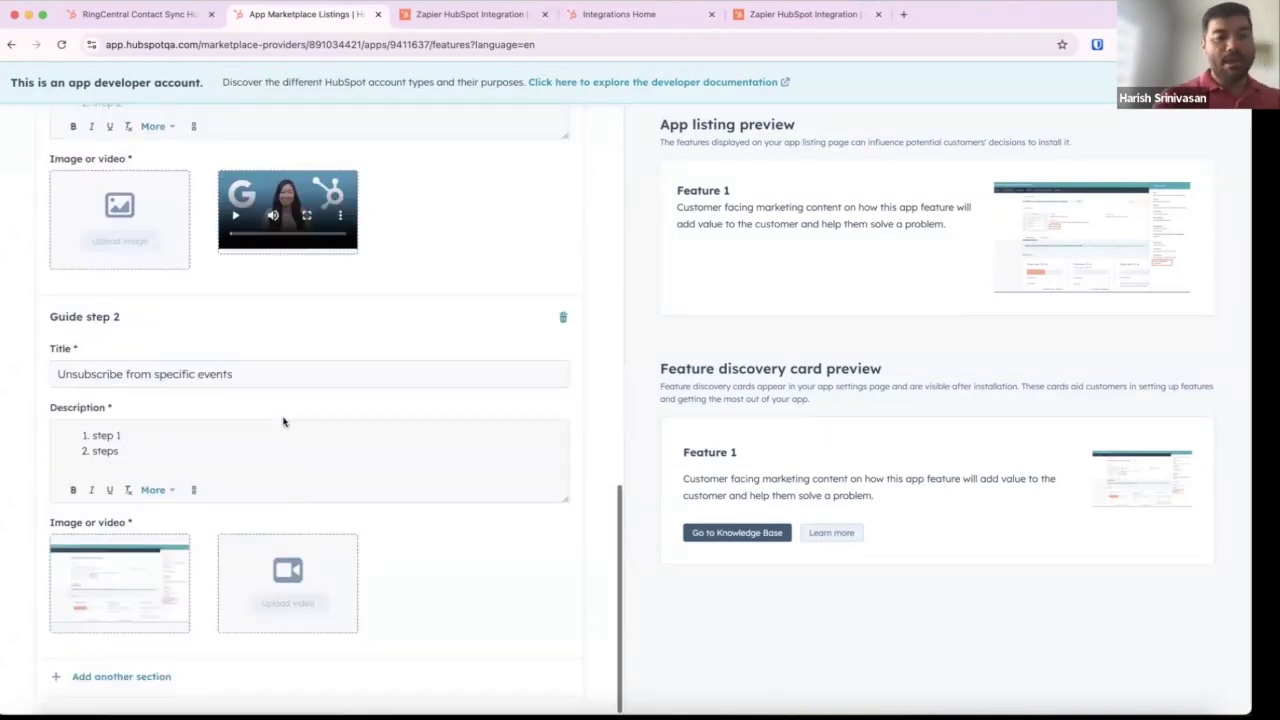
click(831, 532)
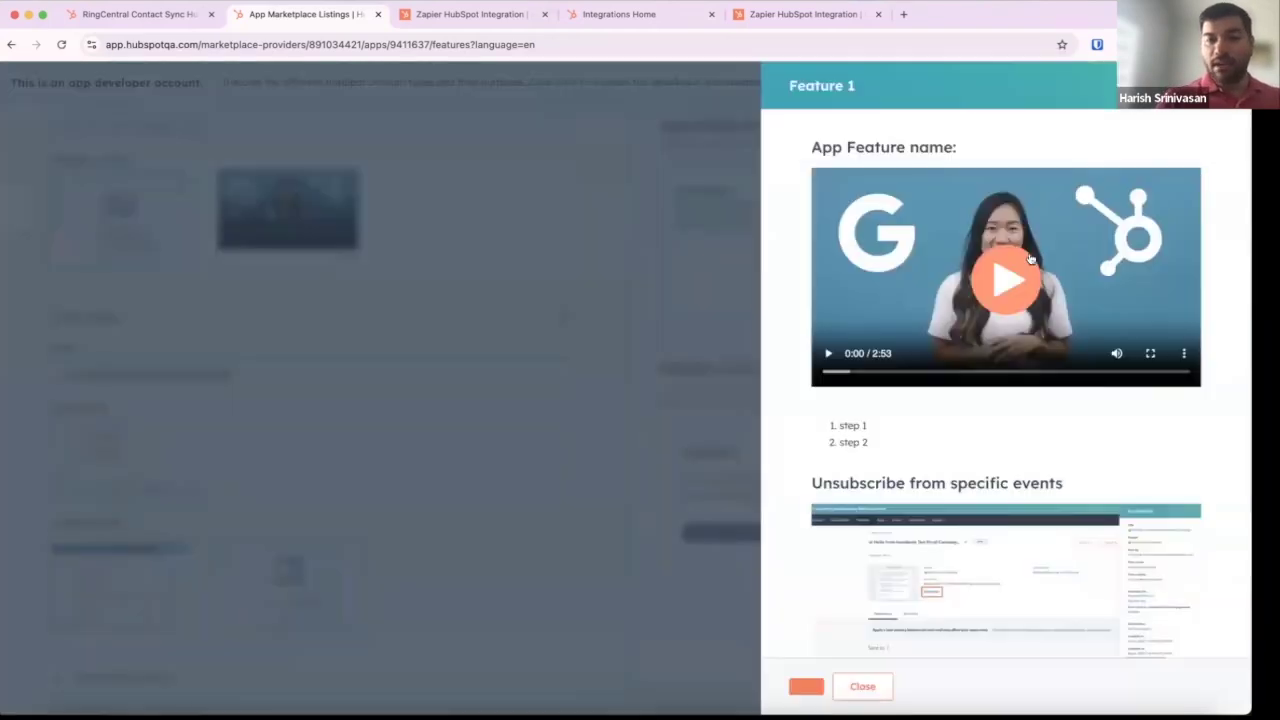
scroll(1048, 586, down, 1)
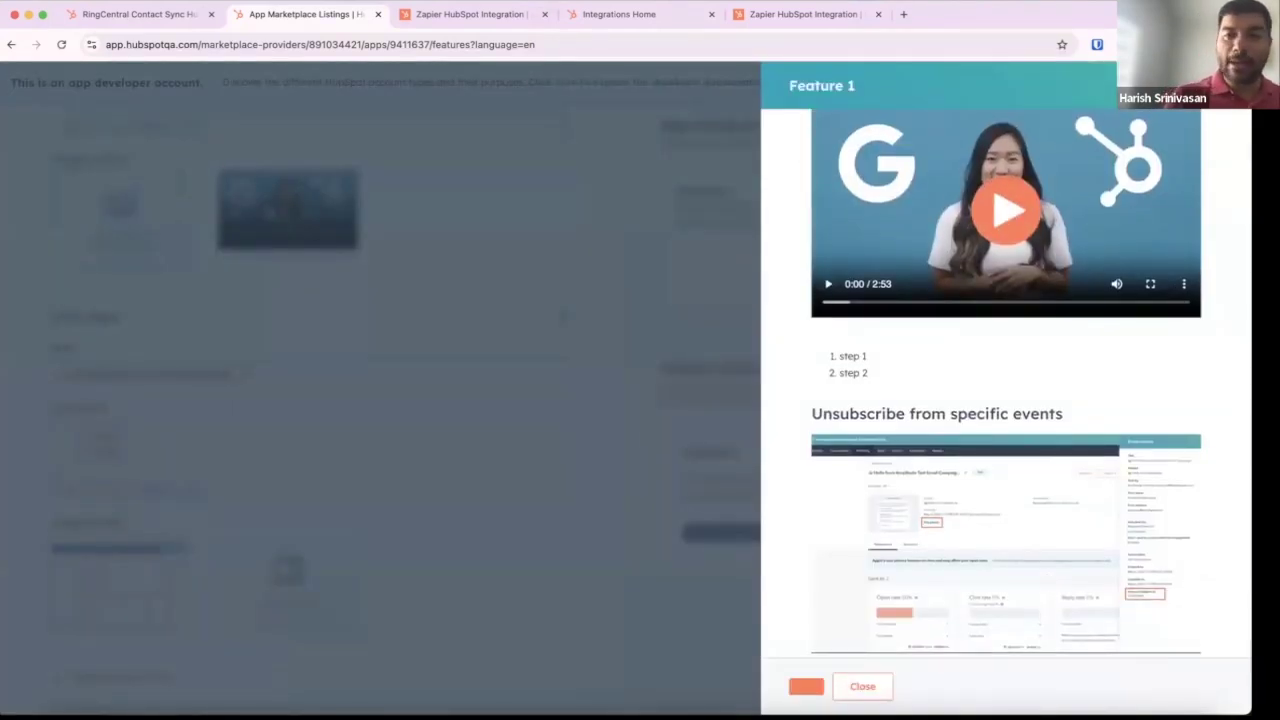
click(371, 280)
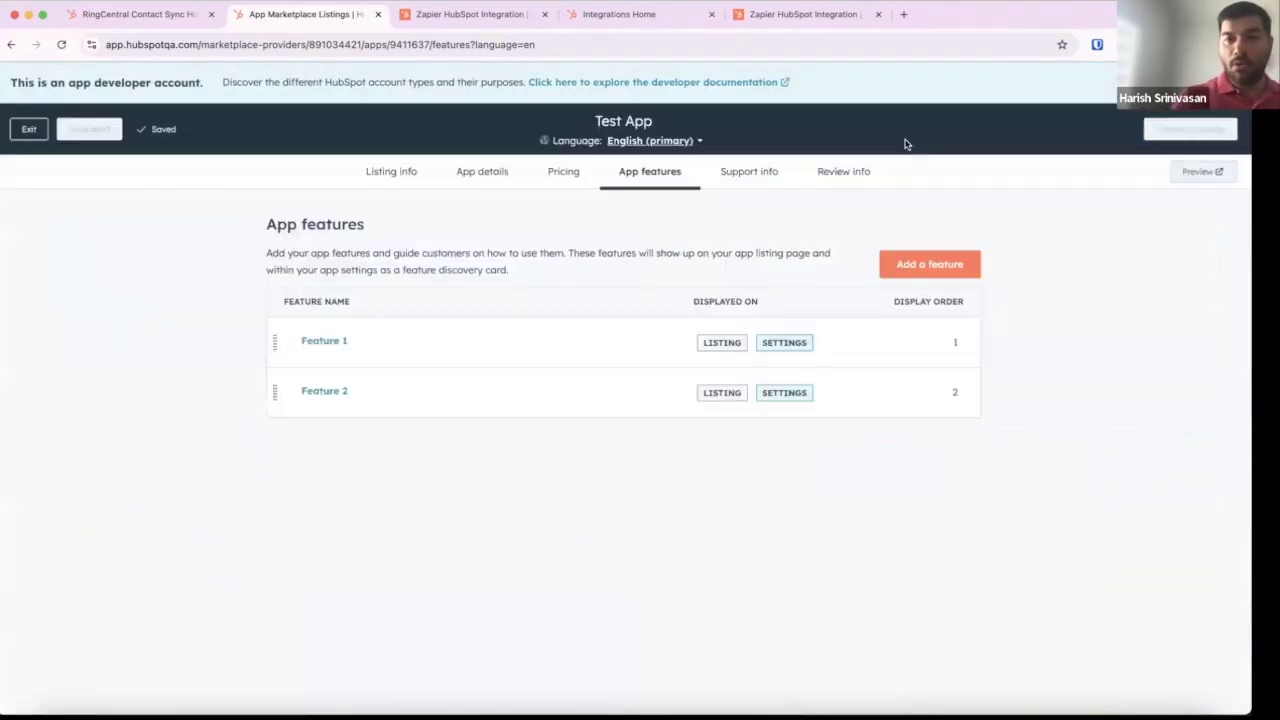
- Open Feature 2, preview its video-only guide from the discovery card, and return to the app features list
click(336, 392)
scroll(345, 500, down, 5)
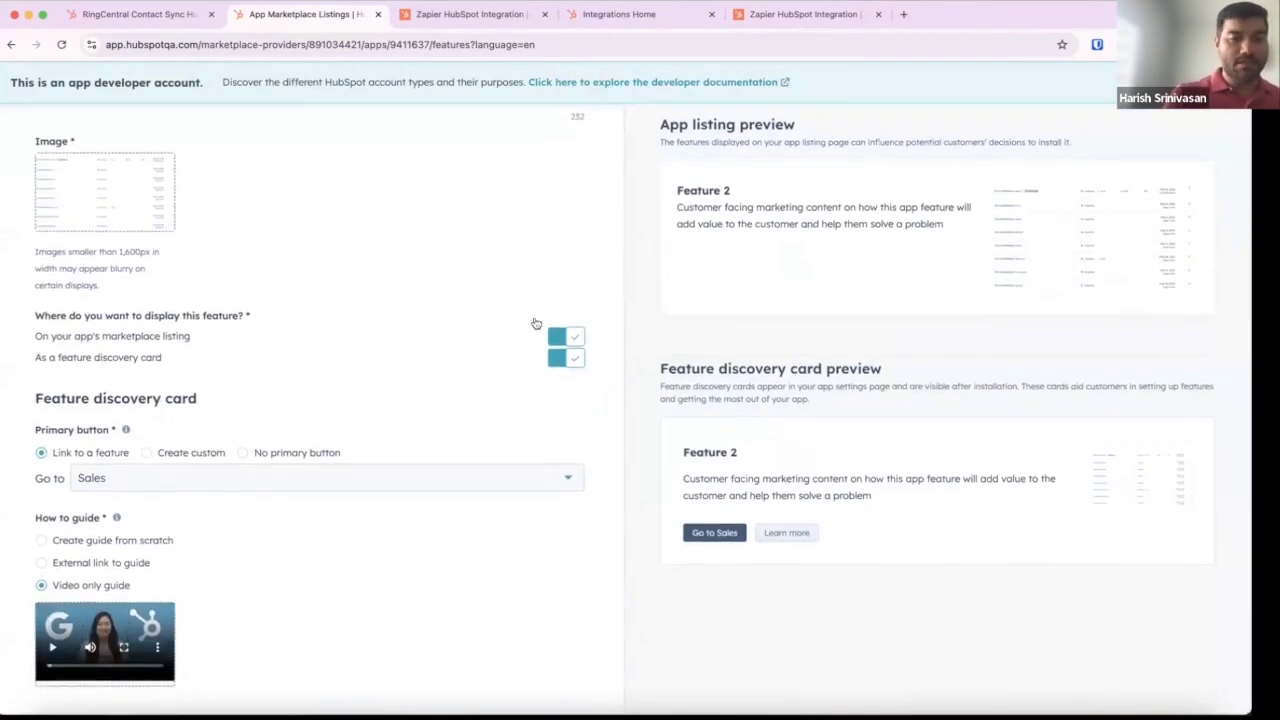
click(778, 535)
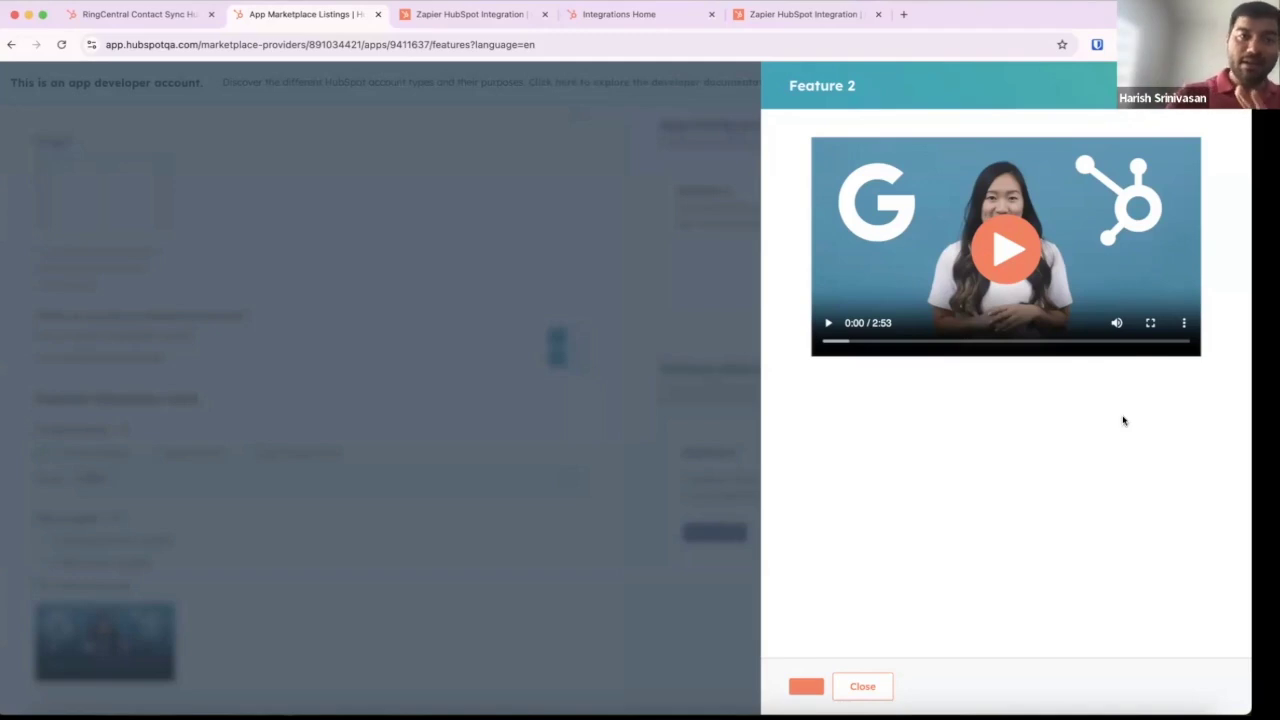
click(1224, 85)
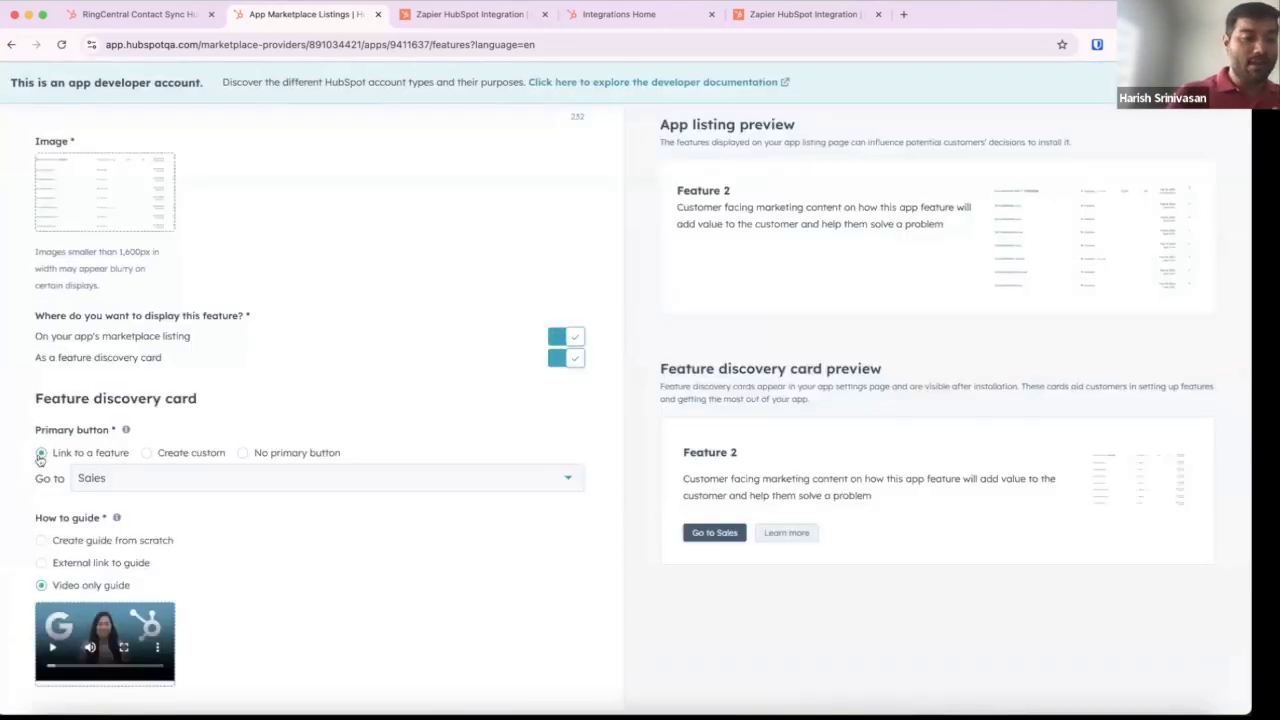
click(42, 541)
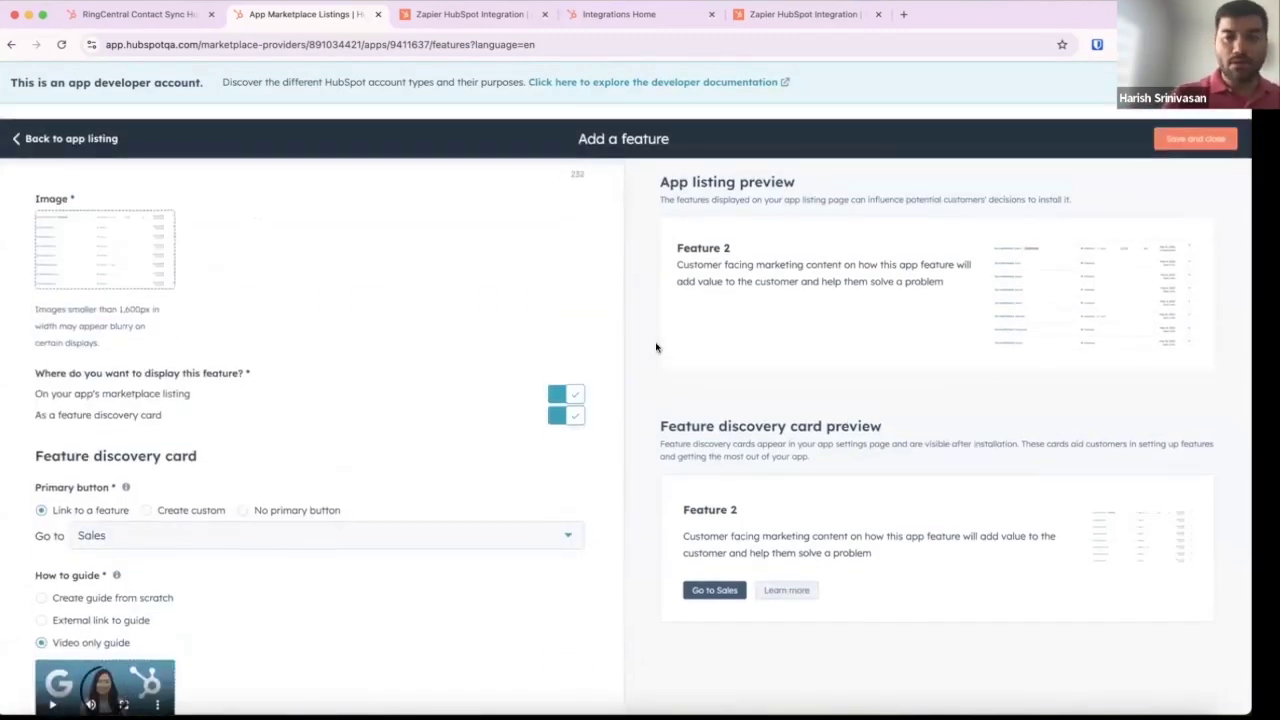
click(1191, 123)
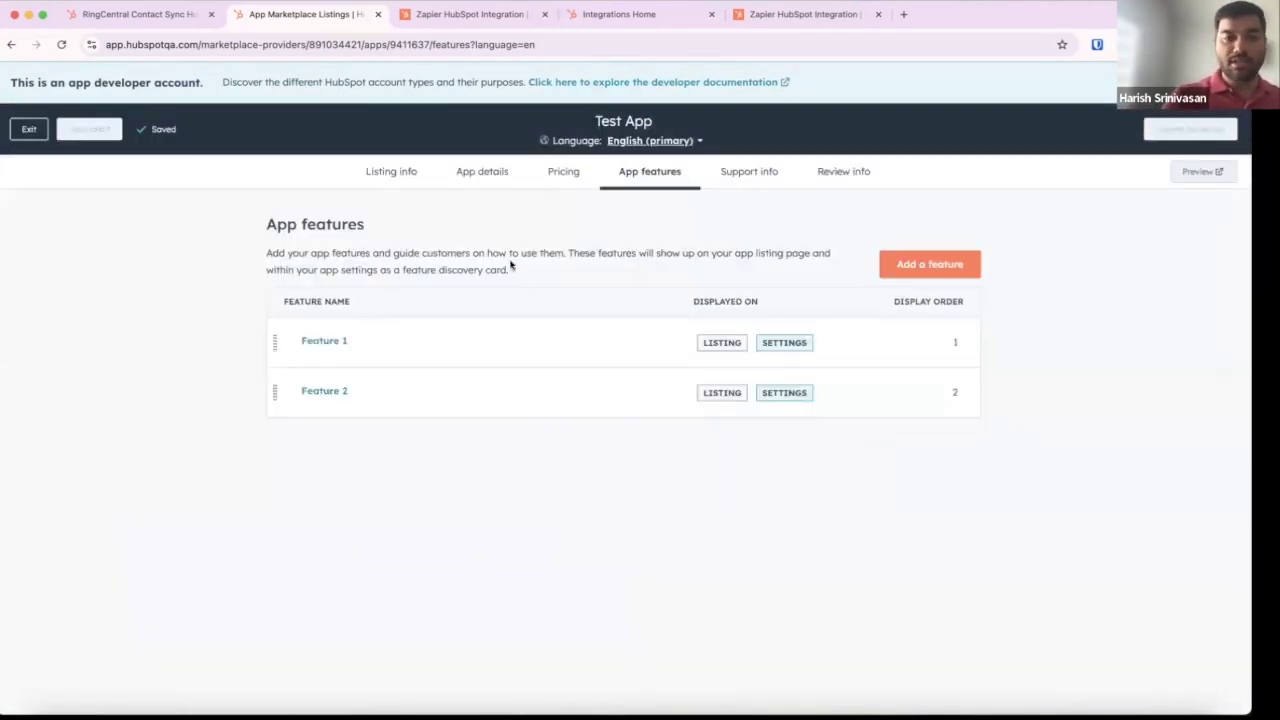
- Turn off Feature 2's display on the app's marketplace listing and save the feature
click(325, 393)
scroll(500, 546, down, 4)
click(567, 377)
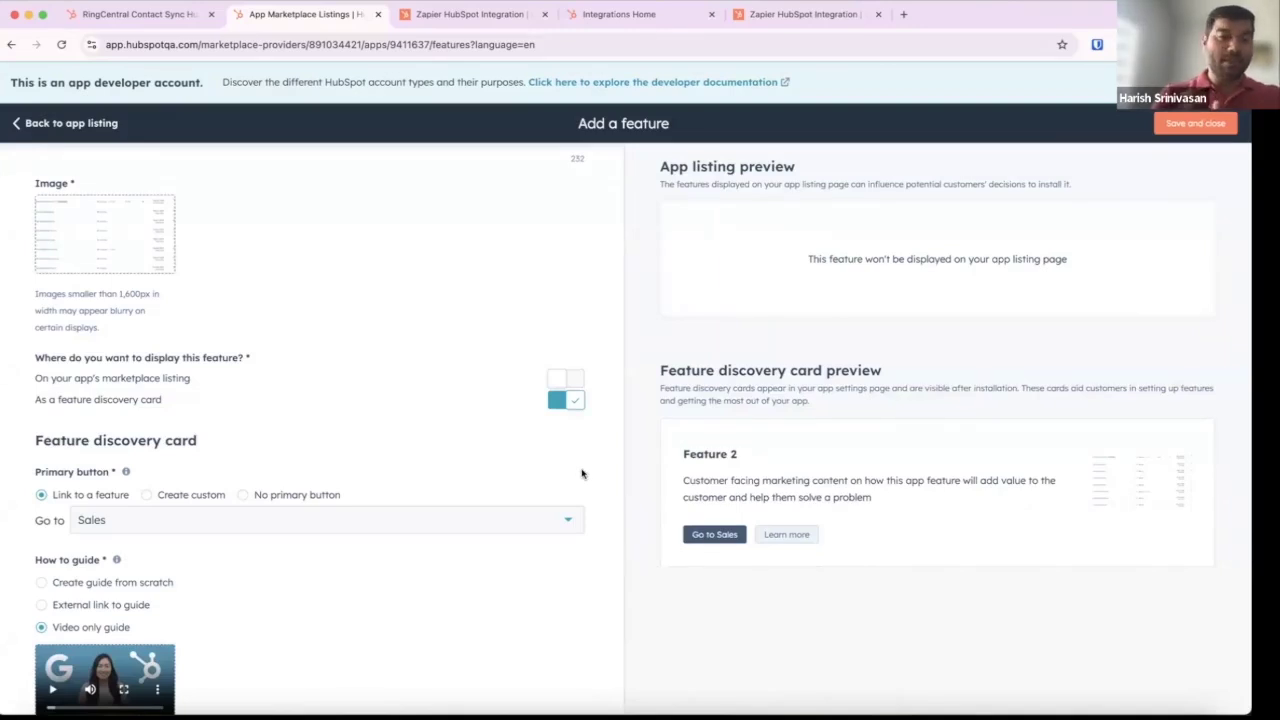
click(40, 123)
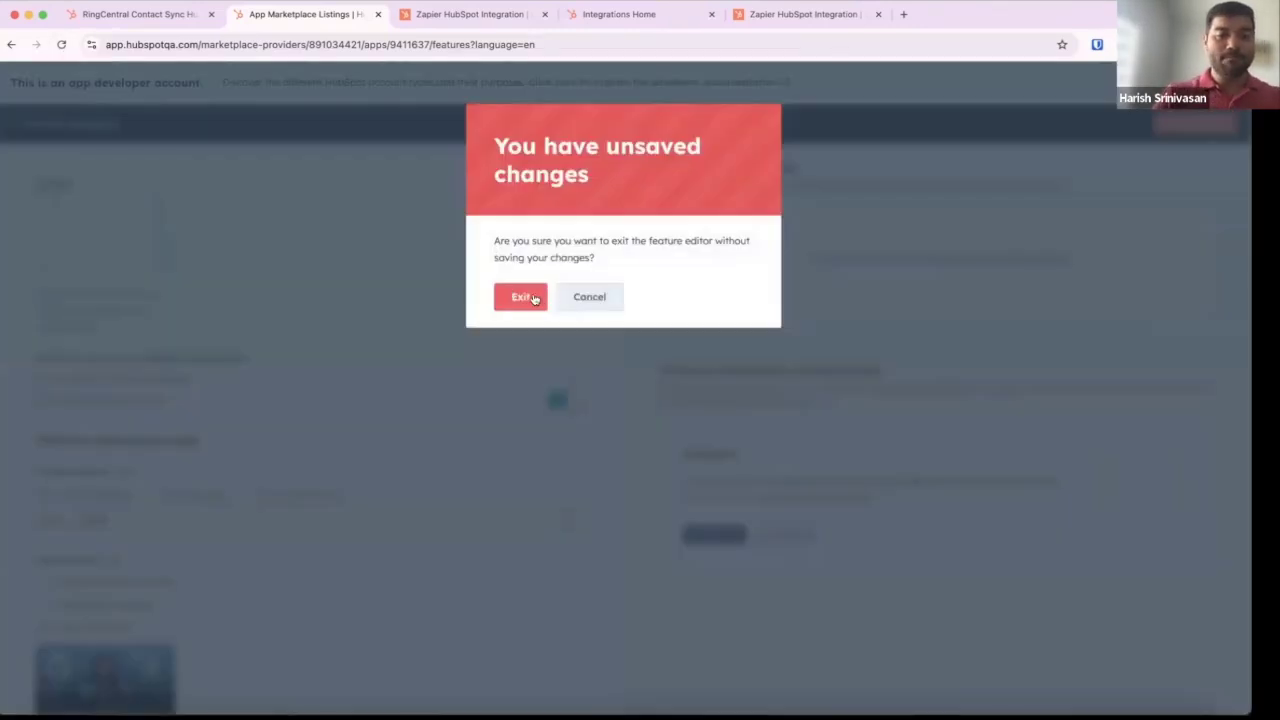
click(589, 296)
click(1196, 124)
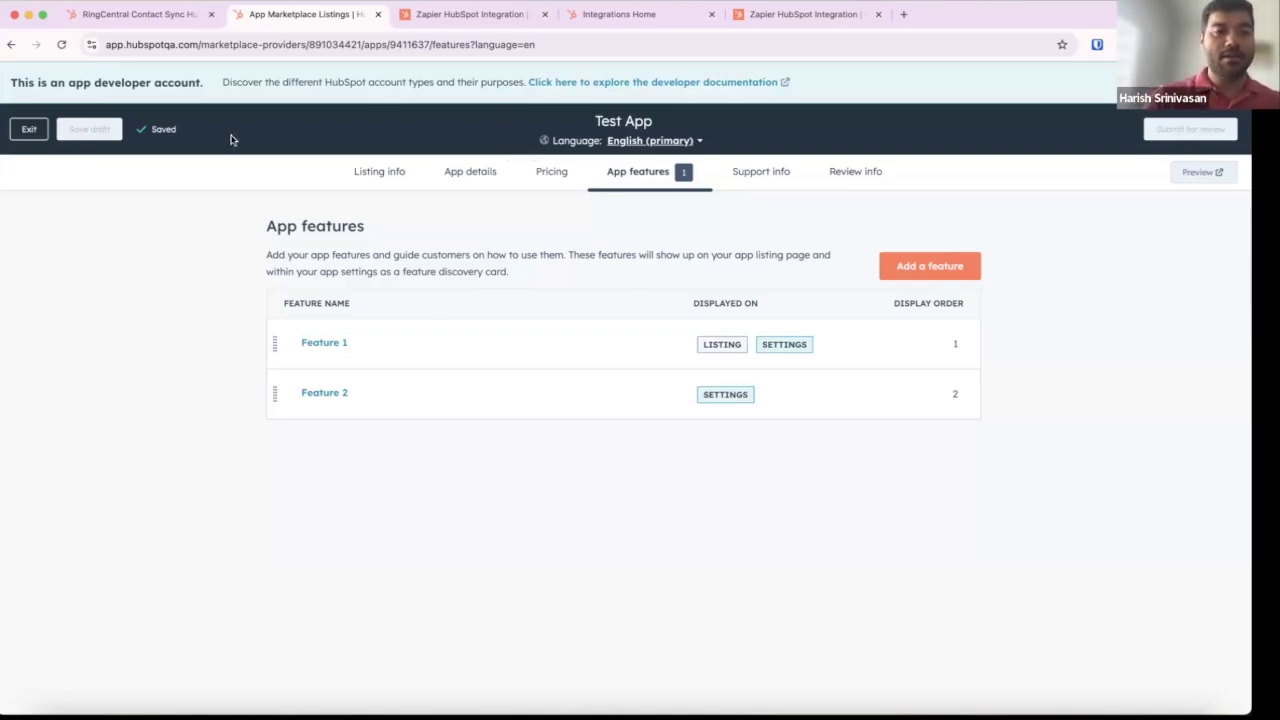
- Exit the listing editor, view the app's key resources, and go to the developer home page
click(29, 129)
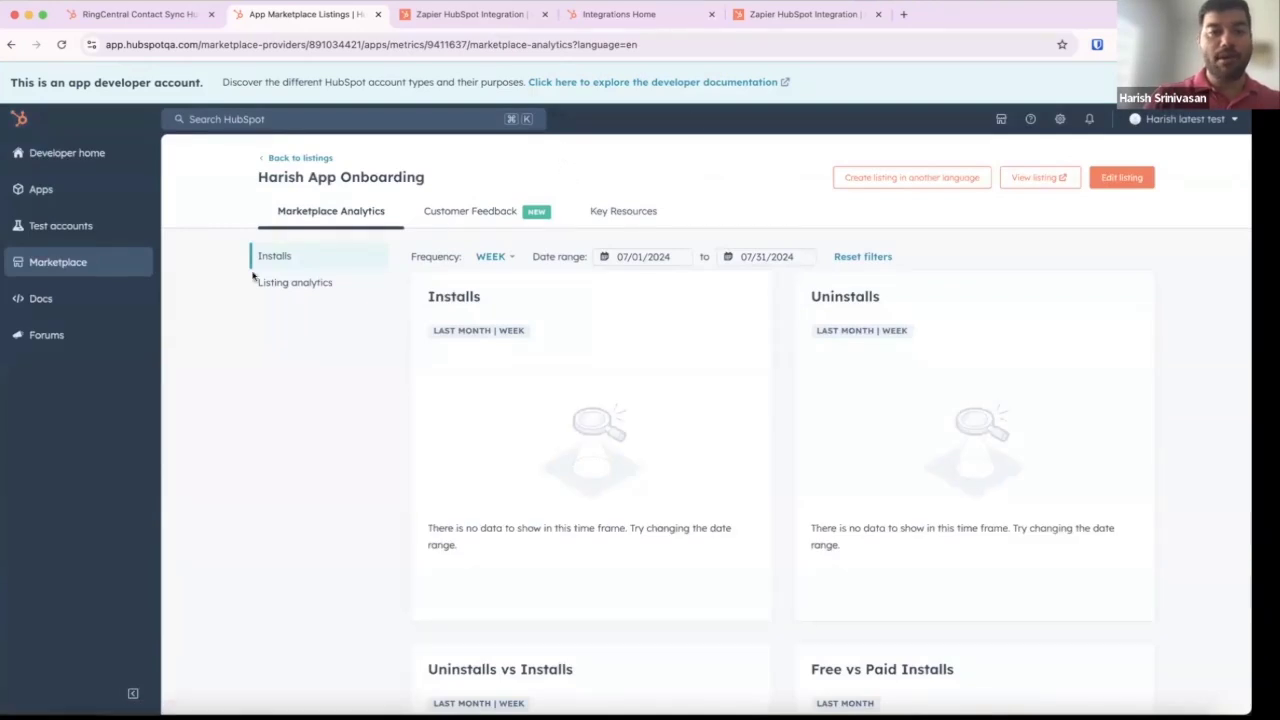
click(622, 212)
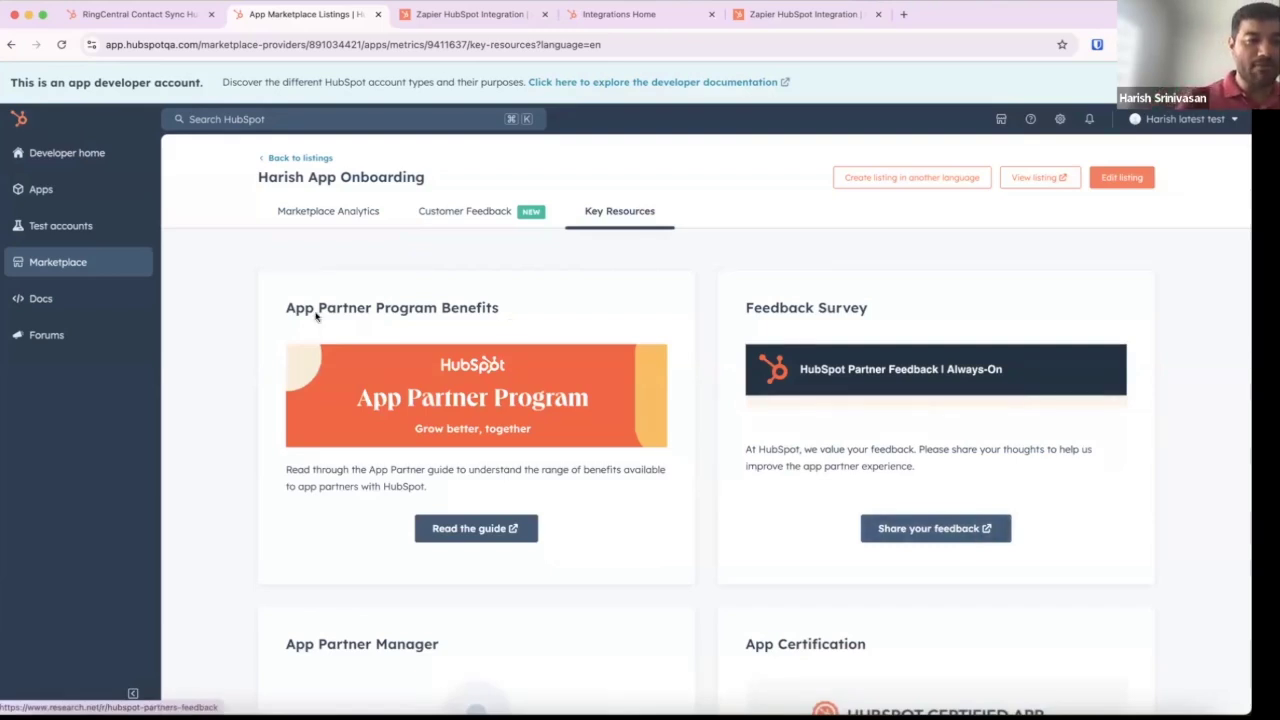
click(18, 118)
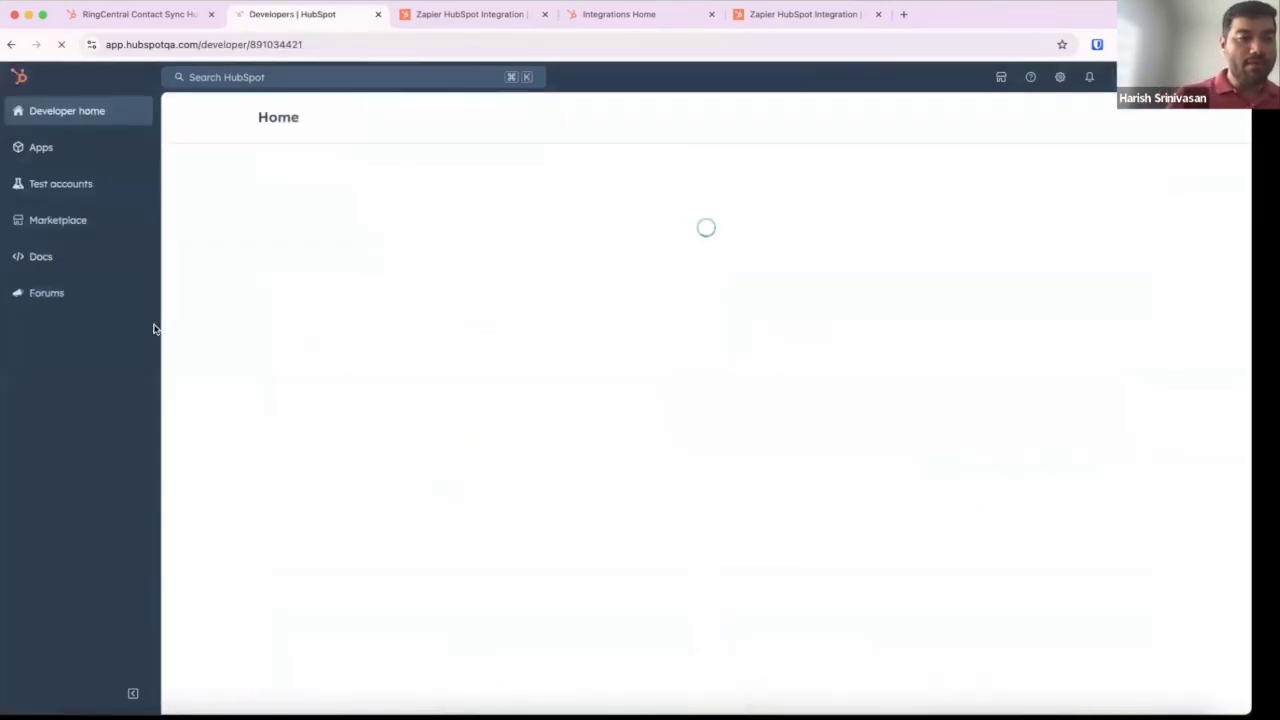